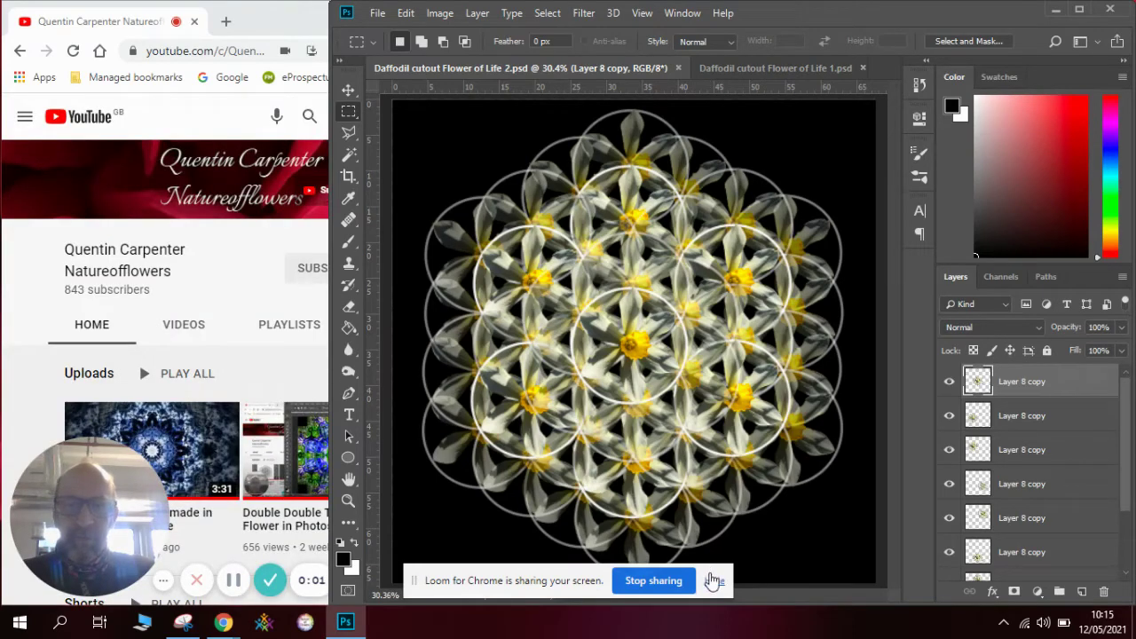
# Switch to Daffodil cutout Flower of Life 1.psd and toggle Layer 8 off and back on.
pyautogui.click(715, 580)
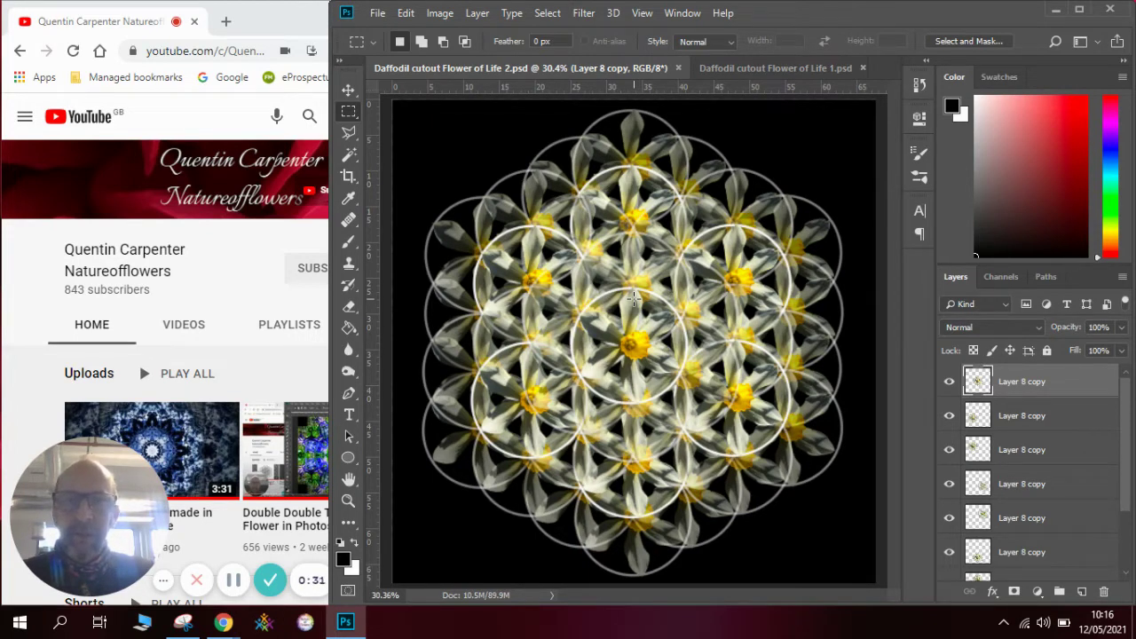
pyautogui.click(750, 71)
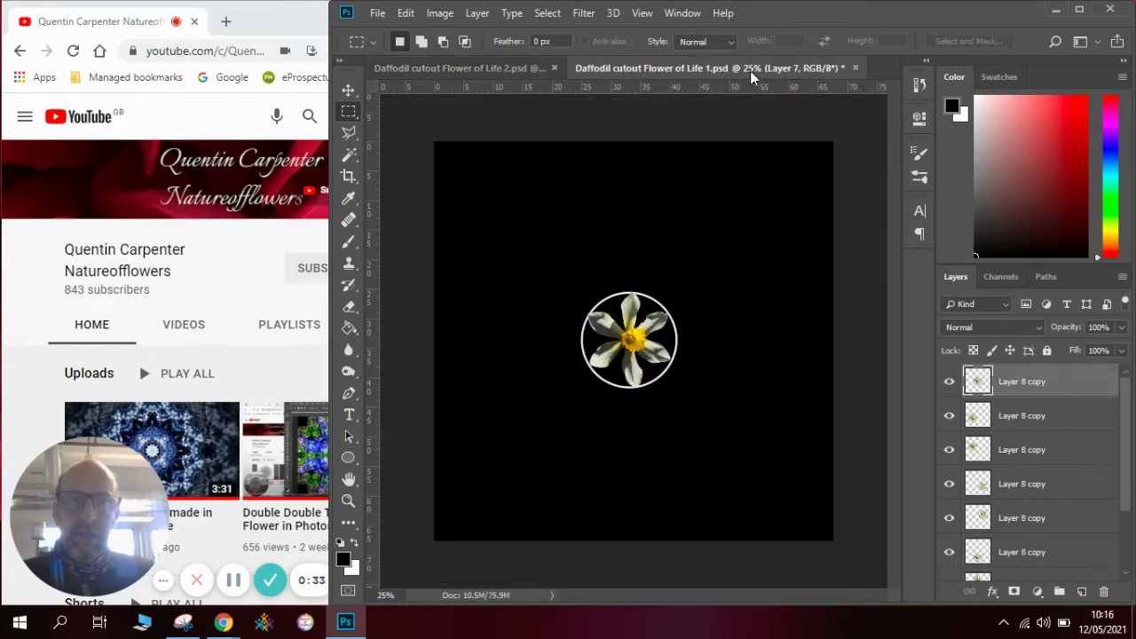
pyautogui.click(949, 382)
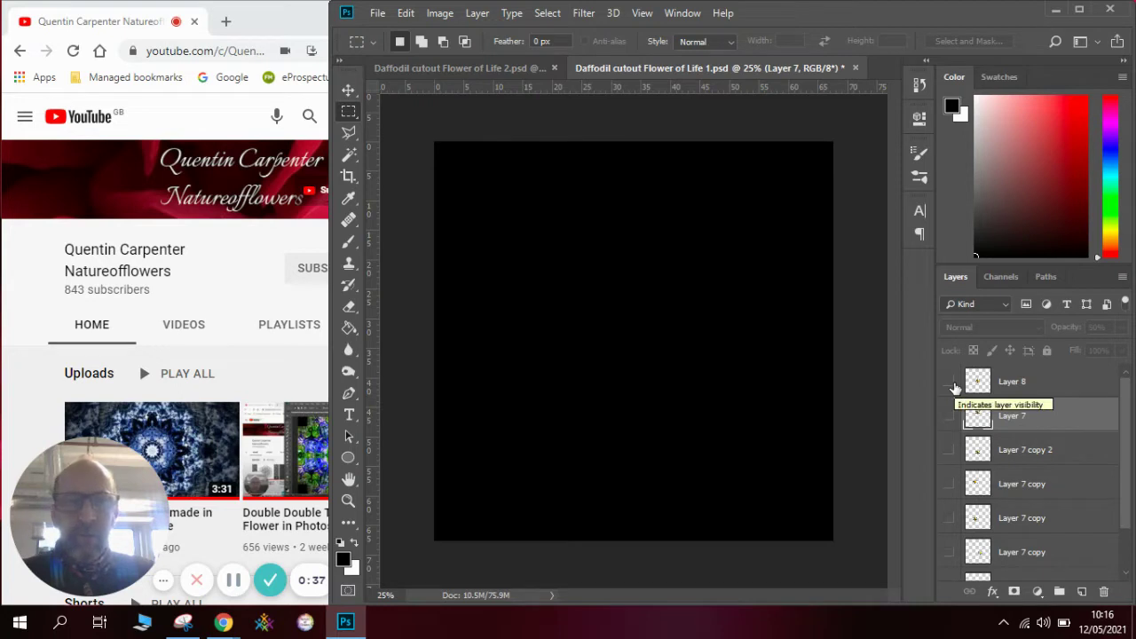
pyautogui.click(952, 386)
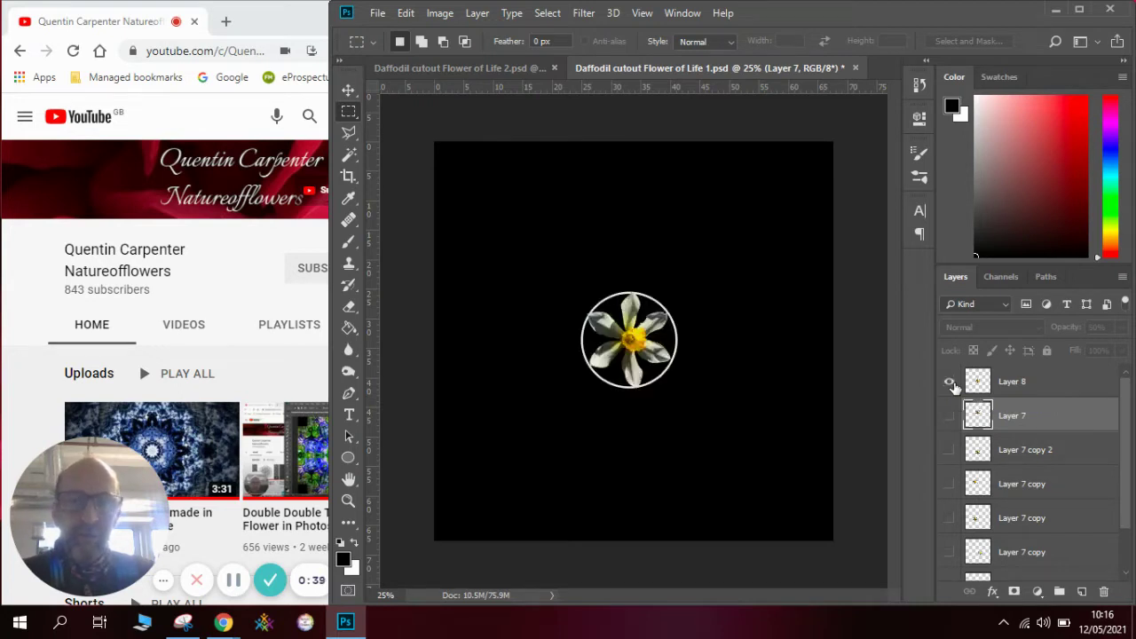
# Draw a test ellipse on the canvas, then delete the Ellipse 1 layer.
pyautogui.click(348, 458)
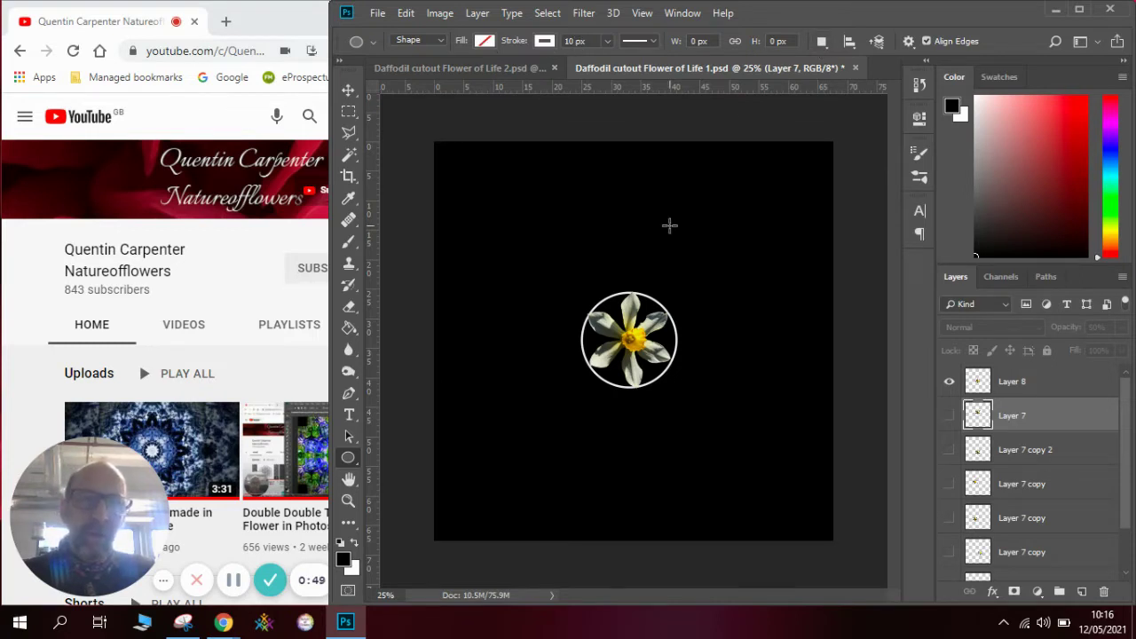
pyautogui.moveTo(577, 300)
pyautogui.mouseDown()
pyautogui.moveTo(632, 353)
pyautogui.moveTo(634, 198)
pyautogui.moveTo(651, 116)
pyautogui.mouseUp()
pyautogui.click(873, 111)
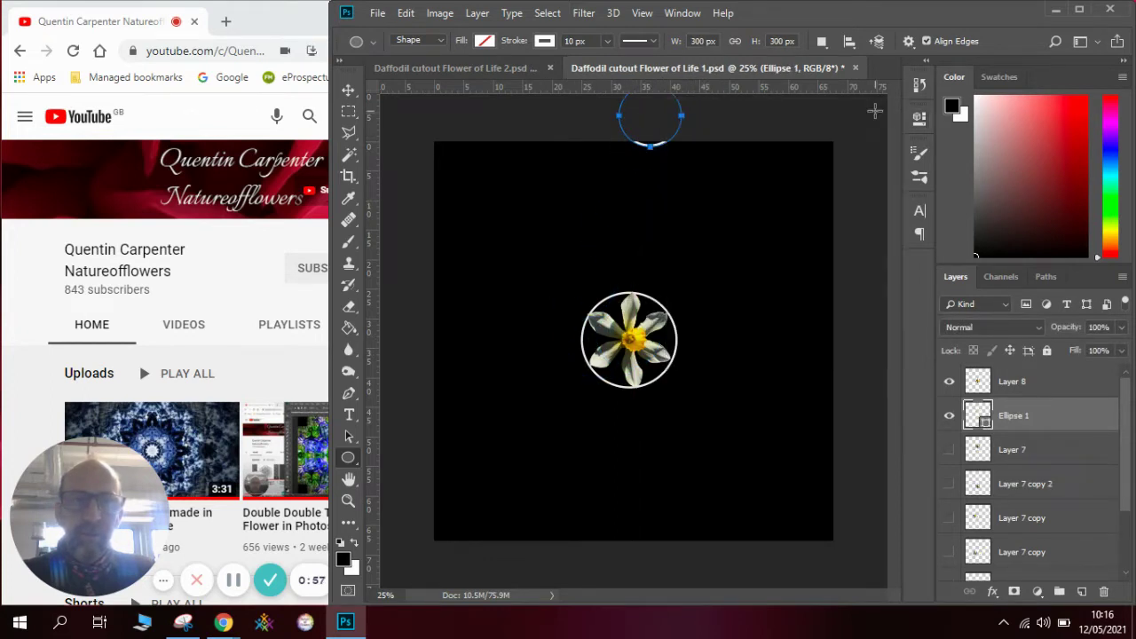
pyautogui.moveTo(1047, 417); pyautogui.dragTo(1104, 593)
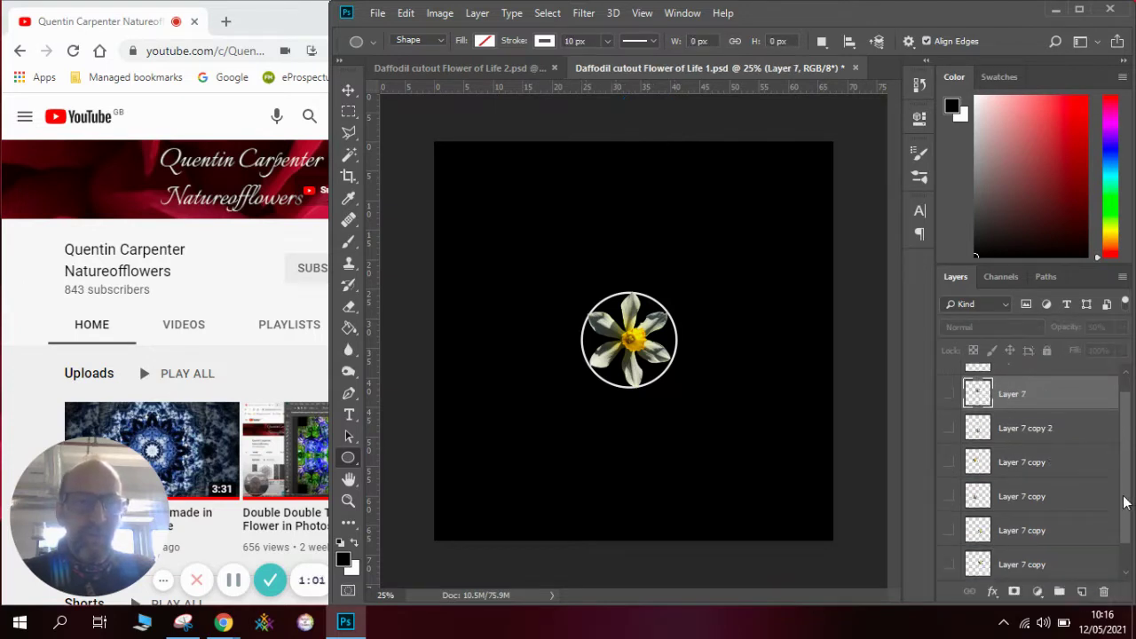
pyautogui.scroll(1, 1124, 502)
# Copy Layer 8's circled daffodil, paste it as Layer 9, and set its opacity to 50%.
pyautogui.click(1033, 381)
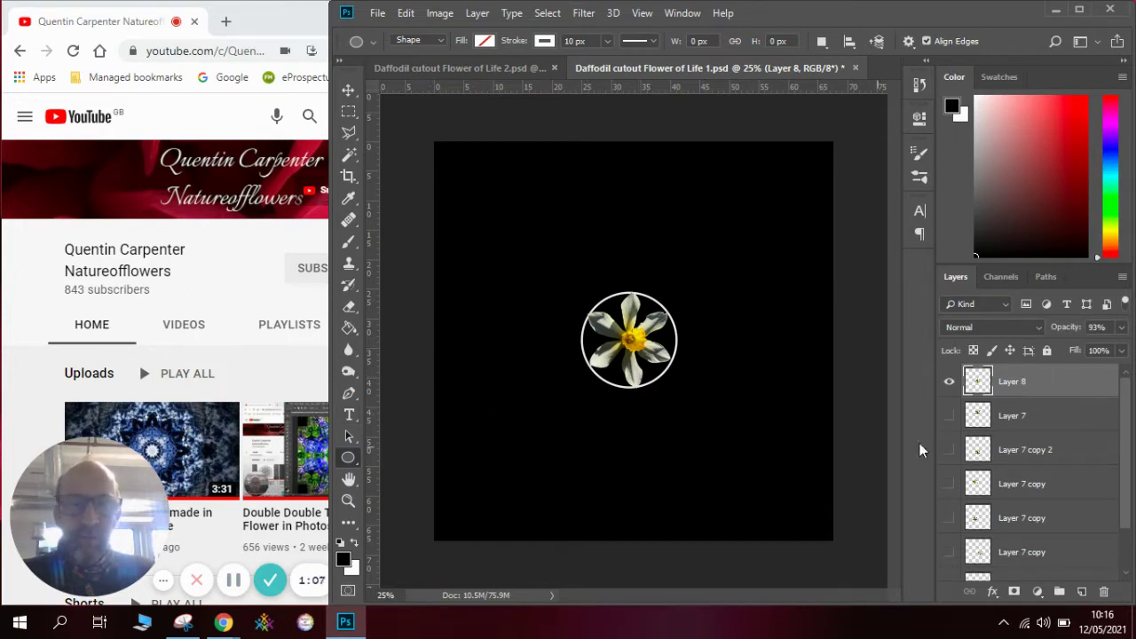
pyautogui.click(411, 16)
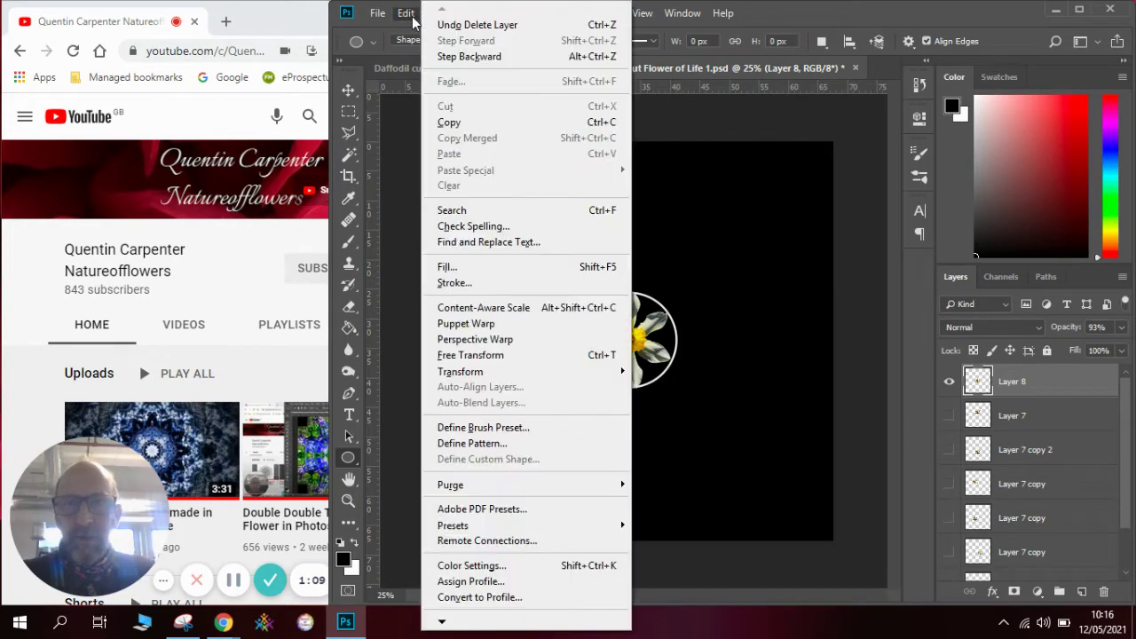
pyautogui.click(449, 123)
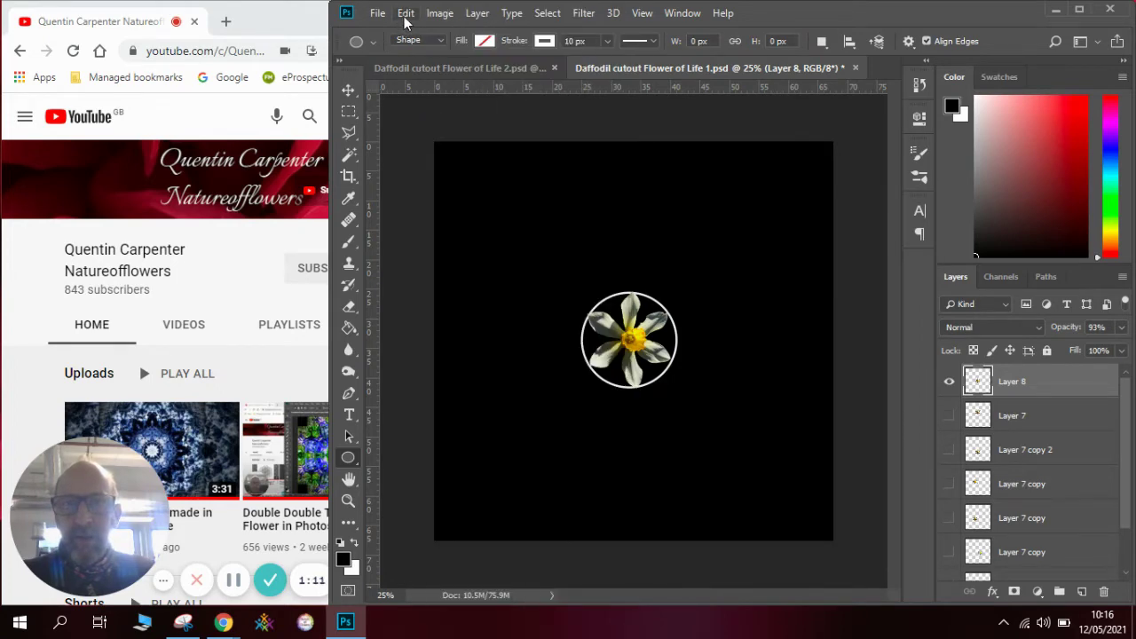
pyautogui.click(405, 14)
pyautogui.click(448, 145)
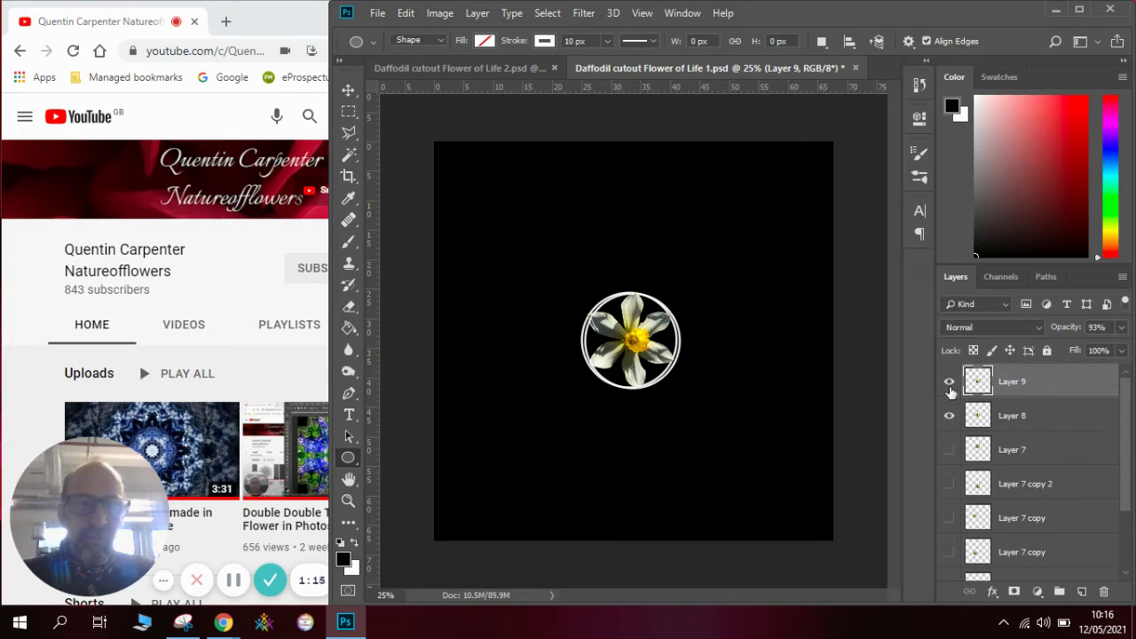
pyautogui.click(1121, 327)
pyautogui.moveTo(1120, 347); pyautogui.dragTo(1079, 345)
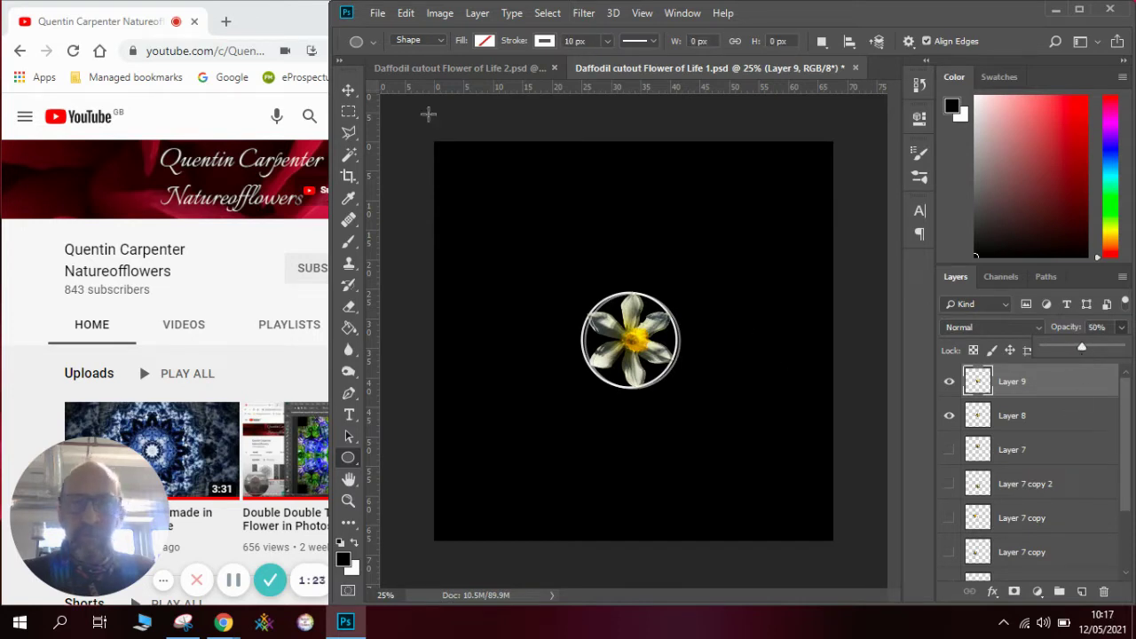
# Move a daffodil copy one circle below the centre with the Move tool.
pyautogui.click(350, 91)
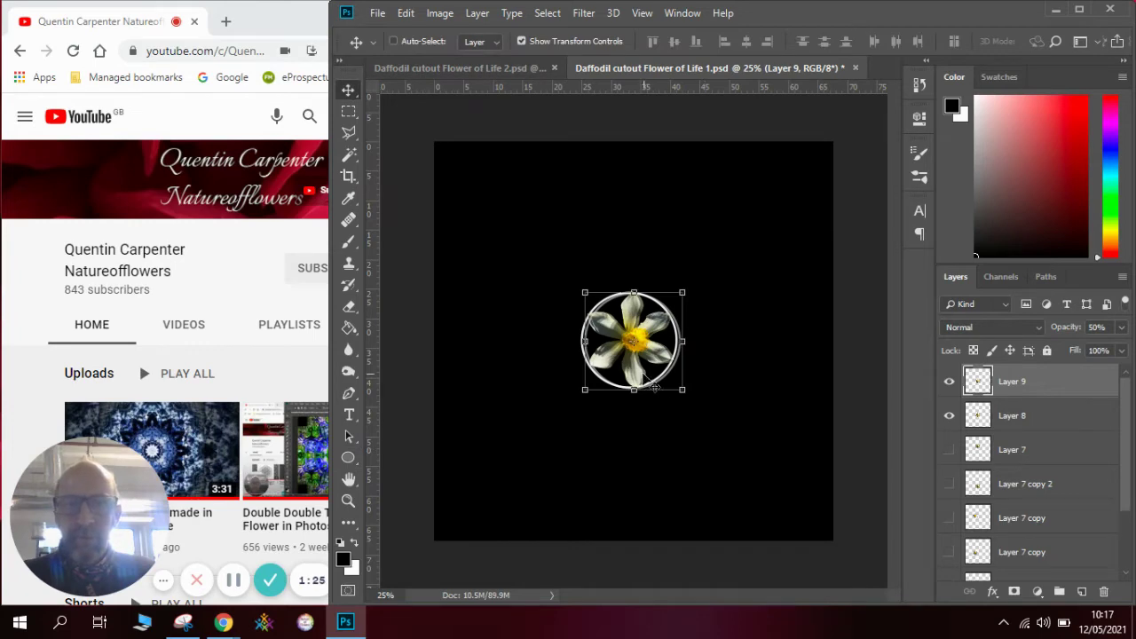
pyautogui.moveTo(646, 376); pyautogui.dragTo(644, 425)
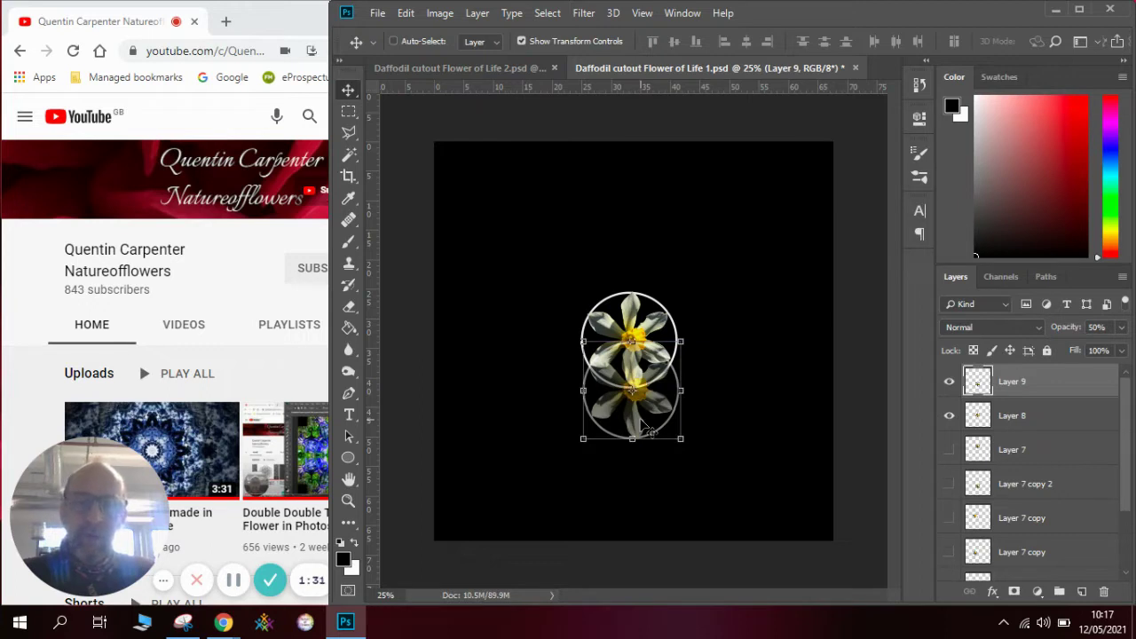
pyautogui.click(949, 416)
pyautogui.click(949, 416)
# Show Layer 7's flower above centre and delete the redundant Layer 7 copy 2.
pyautogui.click(948, 451)
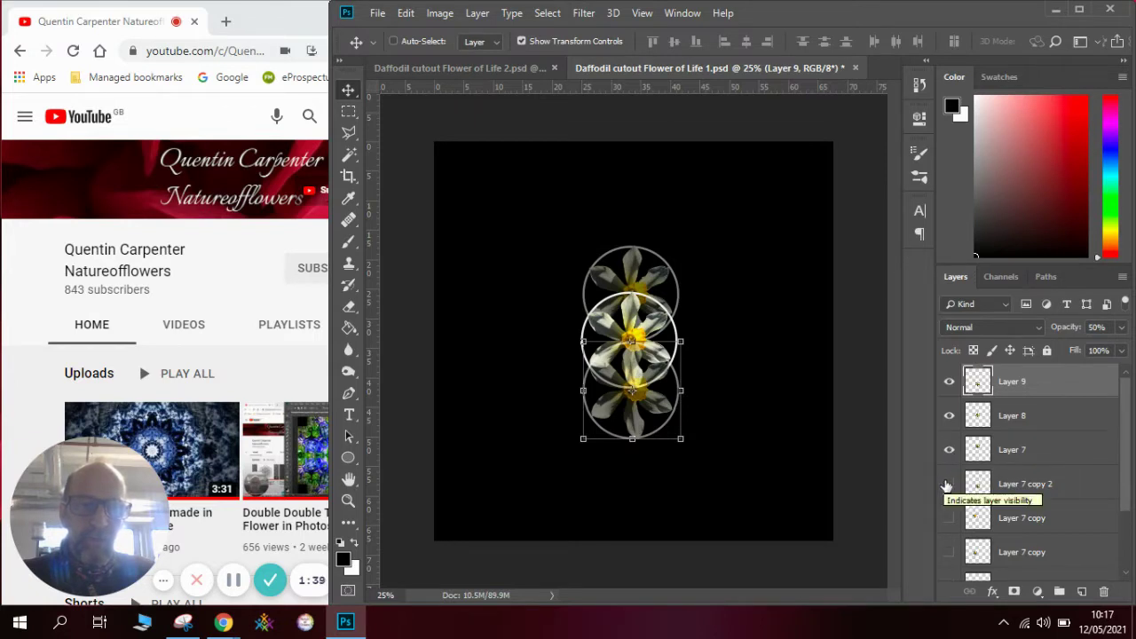
pyautogui.click(948, 485)
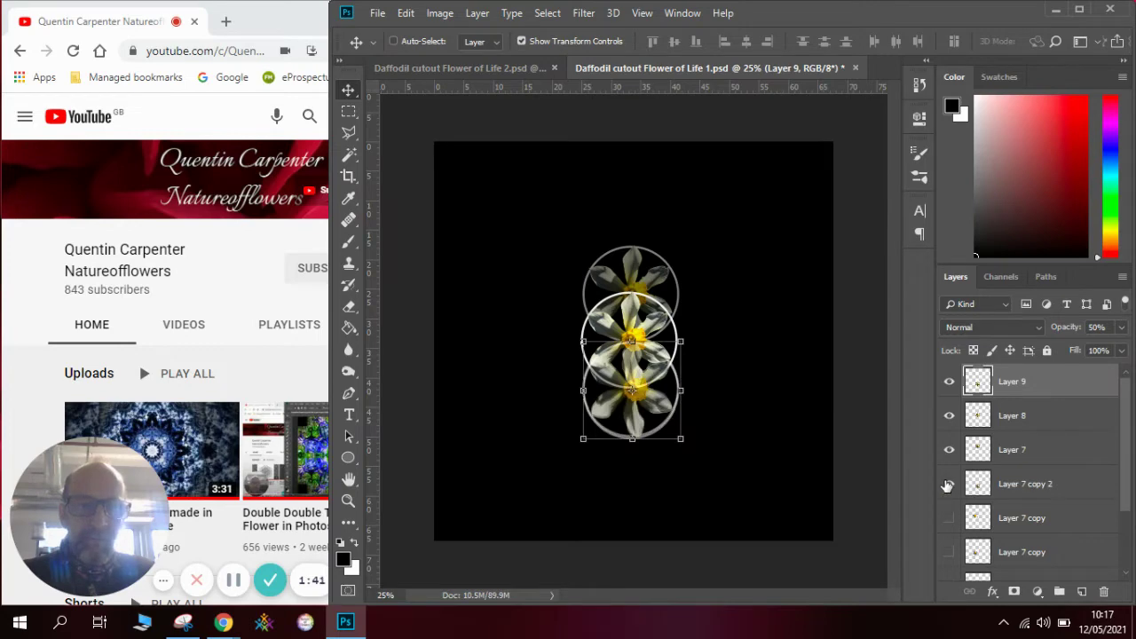
pyautogui.click(948, 486)
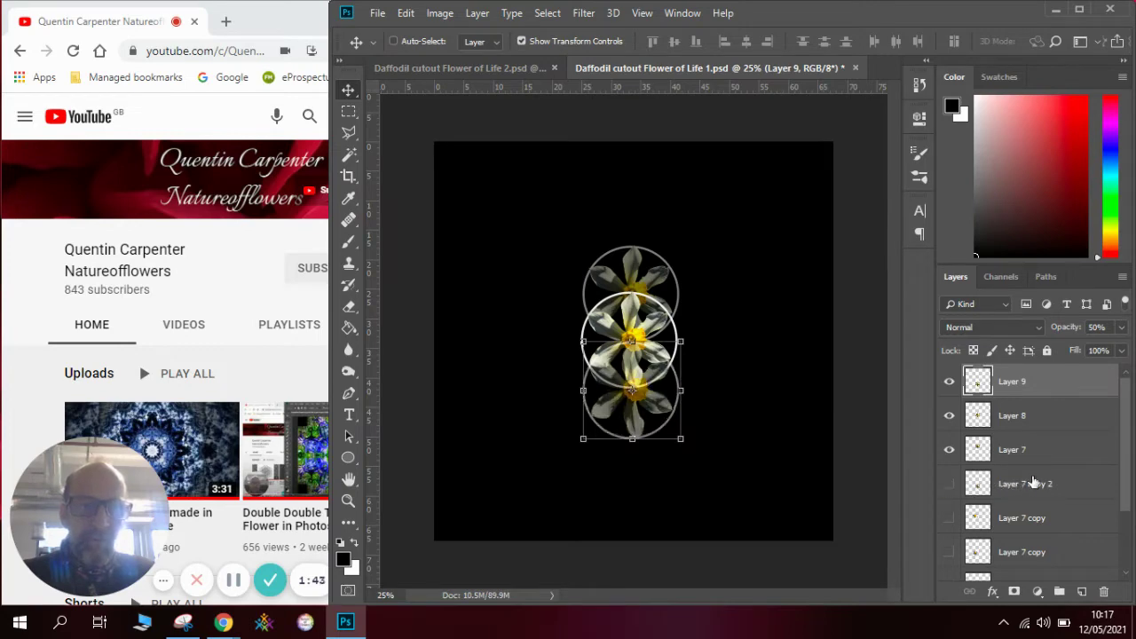
pyautogui.moveTo(1038, 483); pyautogui.dragTo(1104, 590)
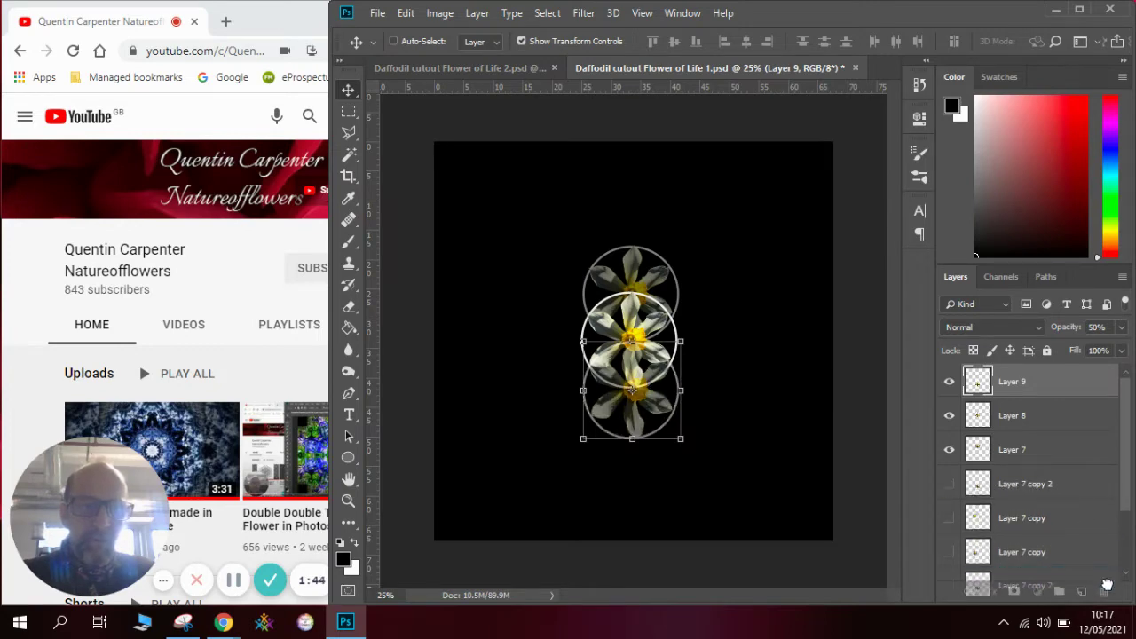
# Turn on each remaining Layer 7 copy and reorder them in the layer stack.
pyautogui.click(950, 484)
pyautogui.click(950, 518)
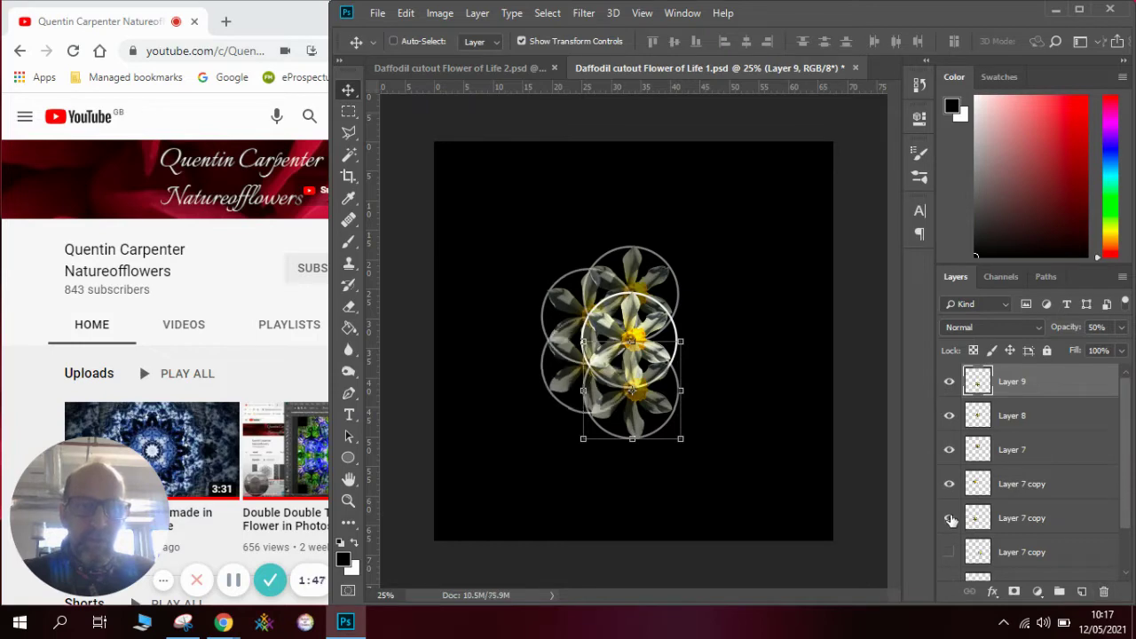
pyautogui.click(950, 552)
pyautogui.moveTo(1124, 464); pyautogui.dragTo(1129, 520)
pyautogui.click(950, 531)
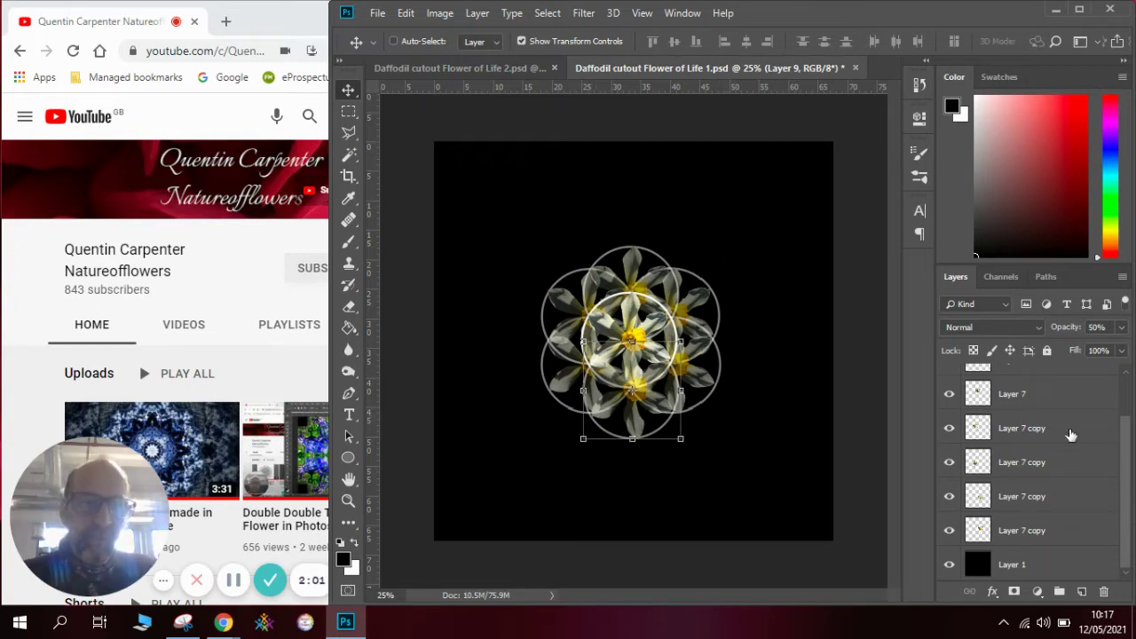
pyautogui.moveTo(1125, 485); pyautogui.dragTo(1128, 436)
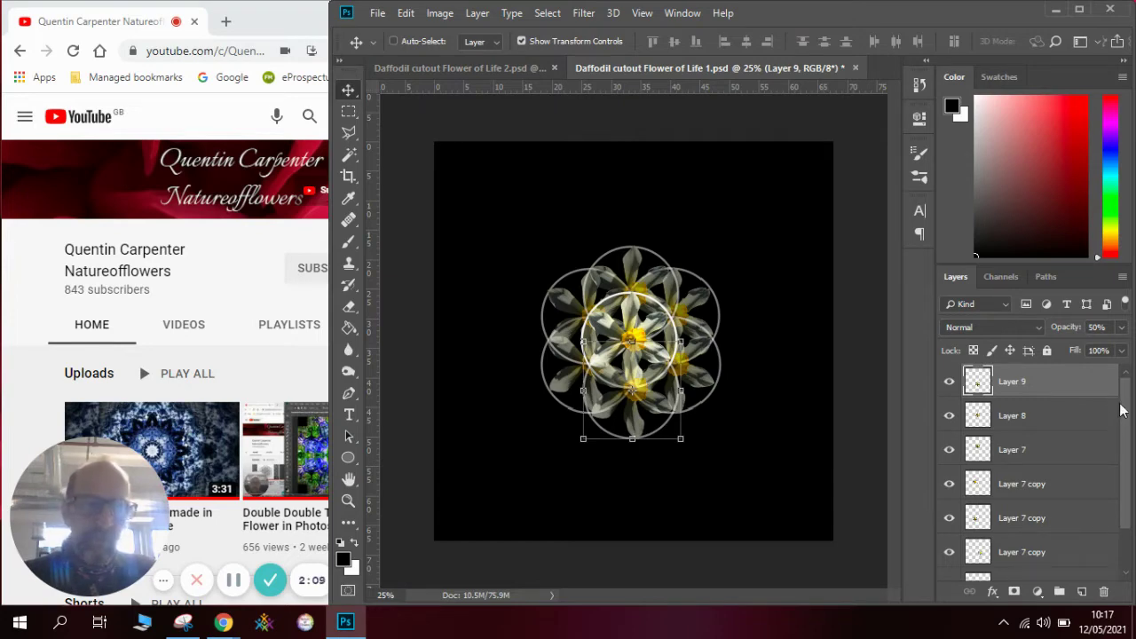
pyautogui.moveTo(1125, 413); pyautogui.dragTo(1122, 480)
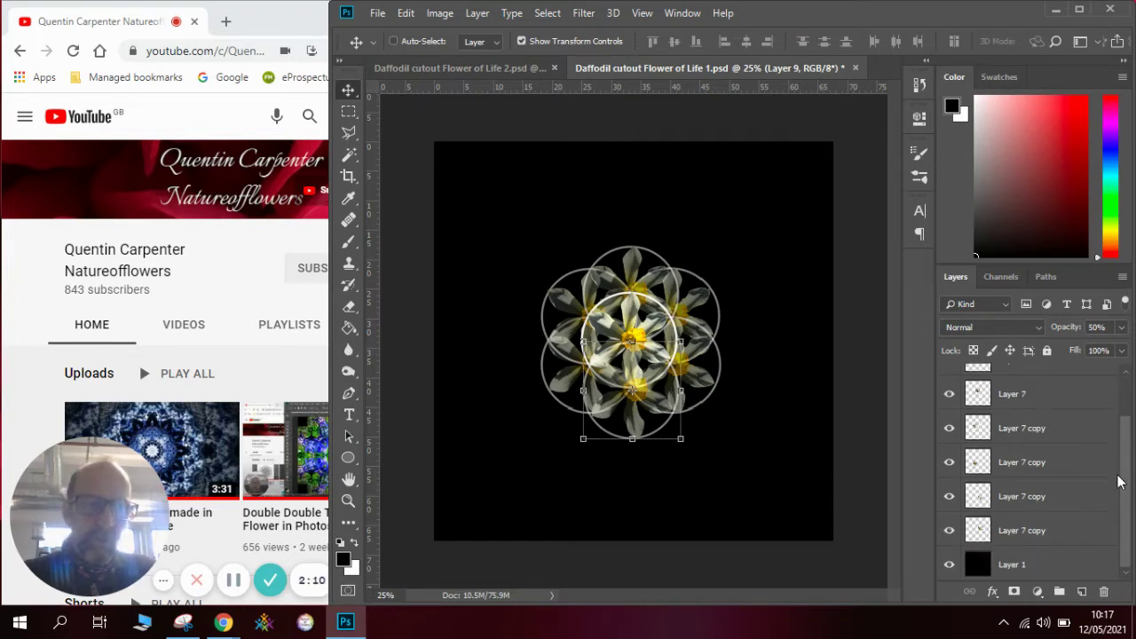
# Merge Layer 9 through the bottom Layer 7 copy into one Layer 9, then switch to Flower of Life 2.
pyautogui.keyDown('shift'); pyautogui.click(1061, 530); pyautogui.keyUp('shift')
pyautogui.doubleClick(1062, 530)
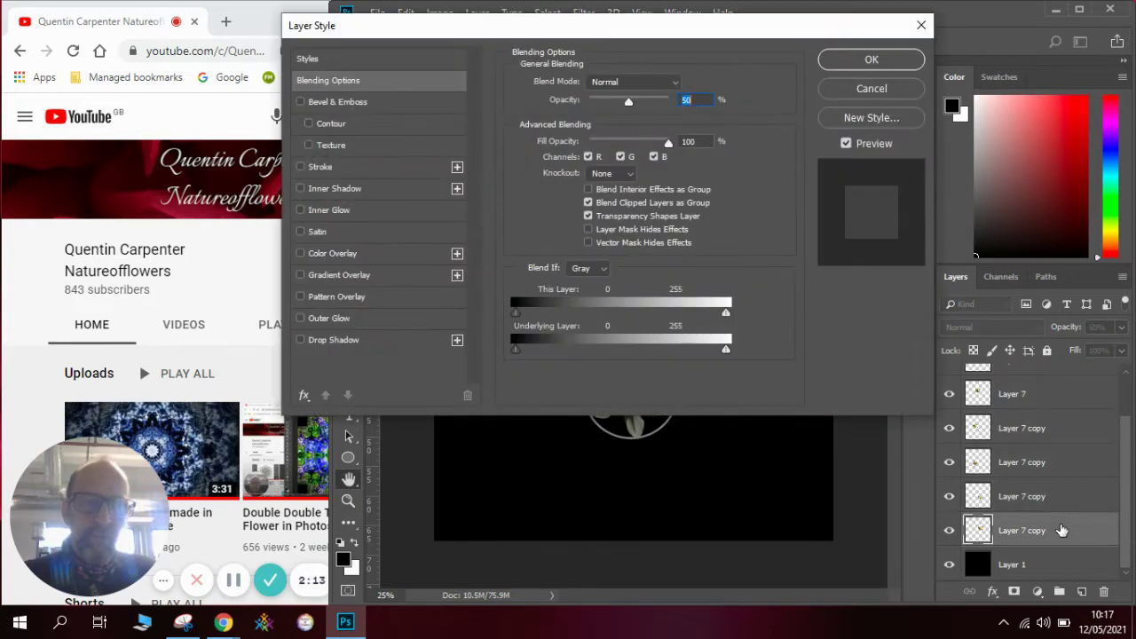
pyautogui.click(872, 61)
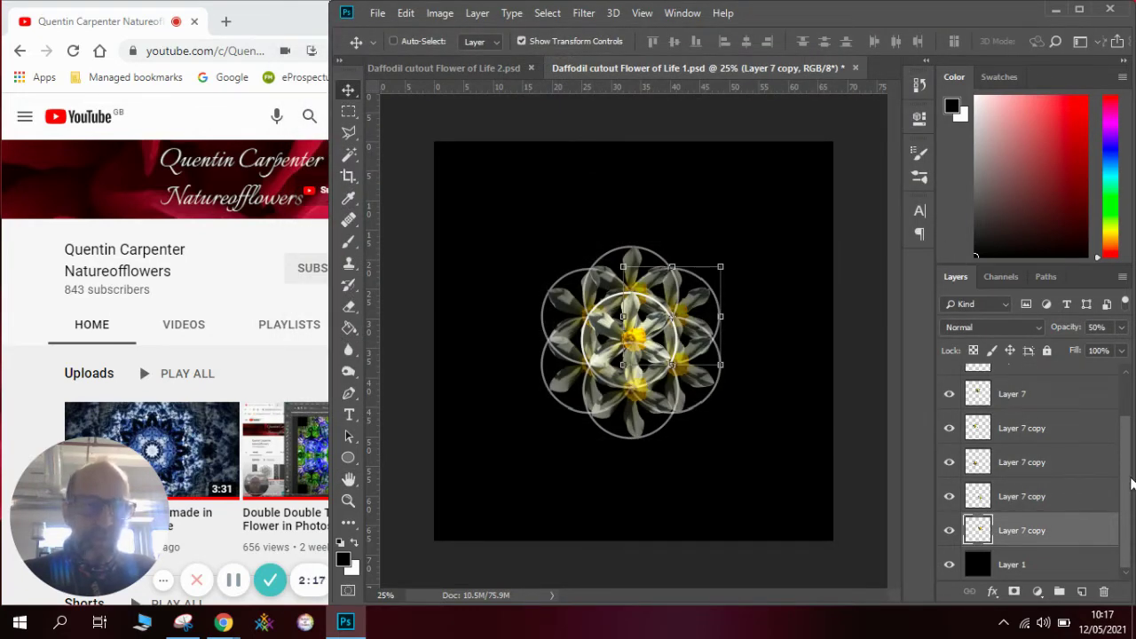
pyautogui.moveTo(1132, 481); pyautogui.dragTo(1122, 420)
pyautogui.keyDown('shift'); pyautogui.click(1057, 381); pyautogui.keyUp('shift')
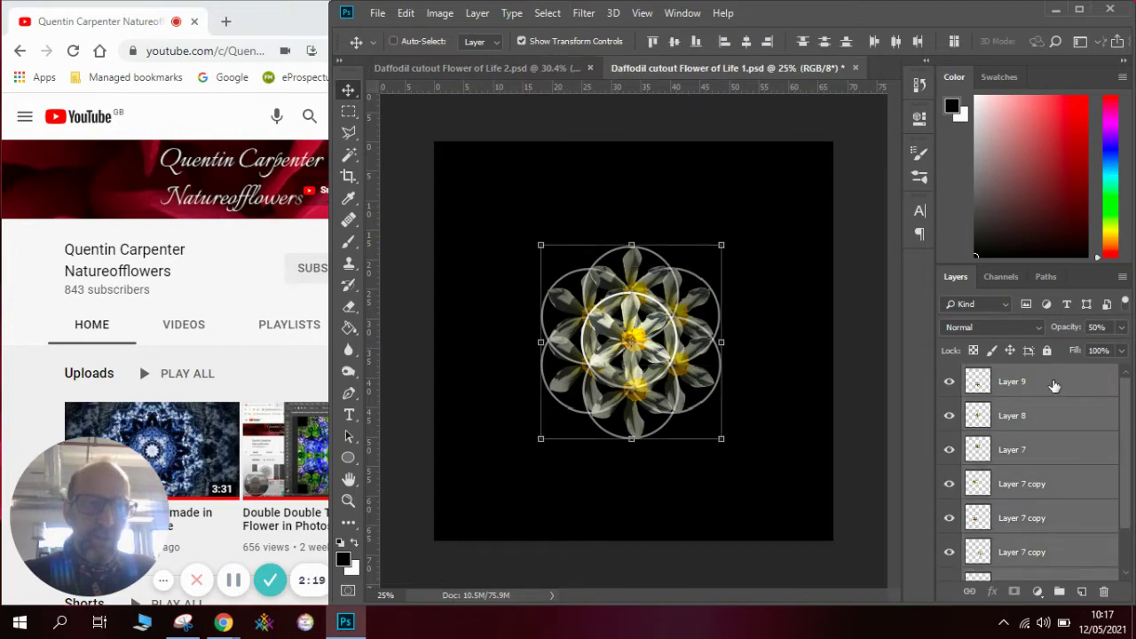
pyautogui.rightClick(1049, 383)
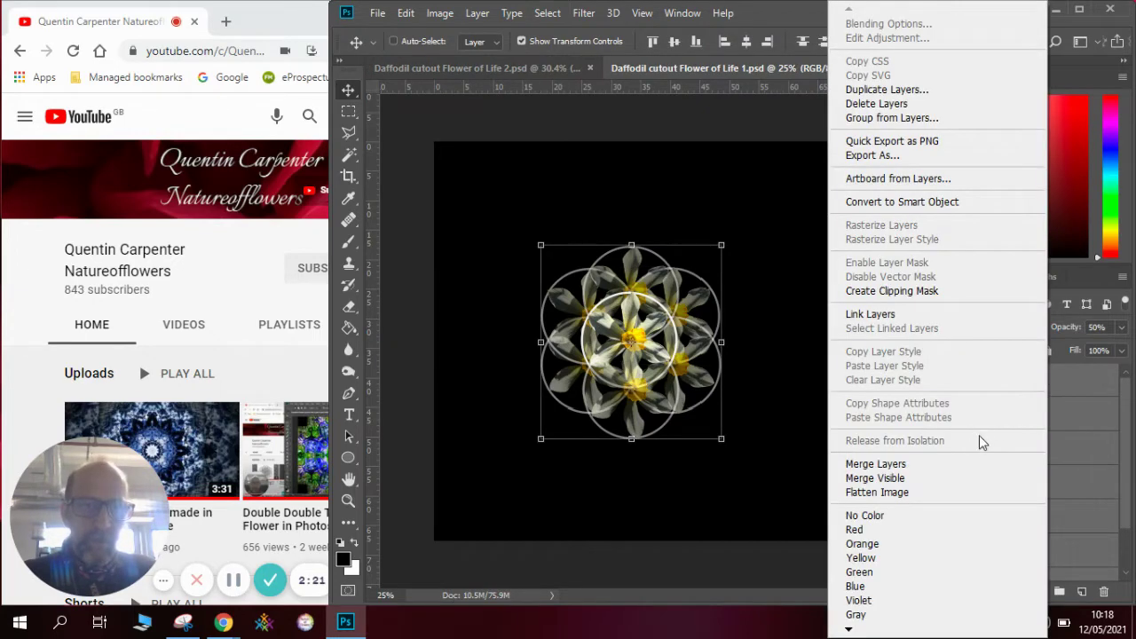
pyautogui.click(946, 463)
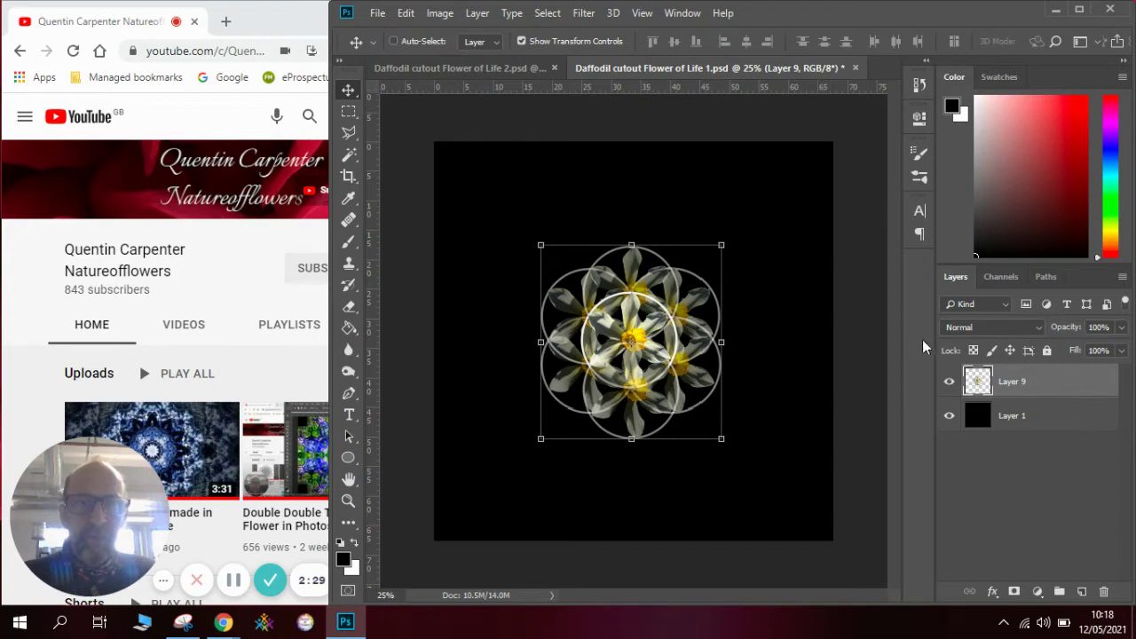
pyautogui.click(520, 69)
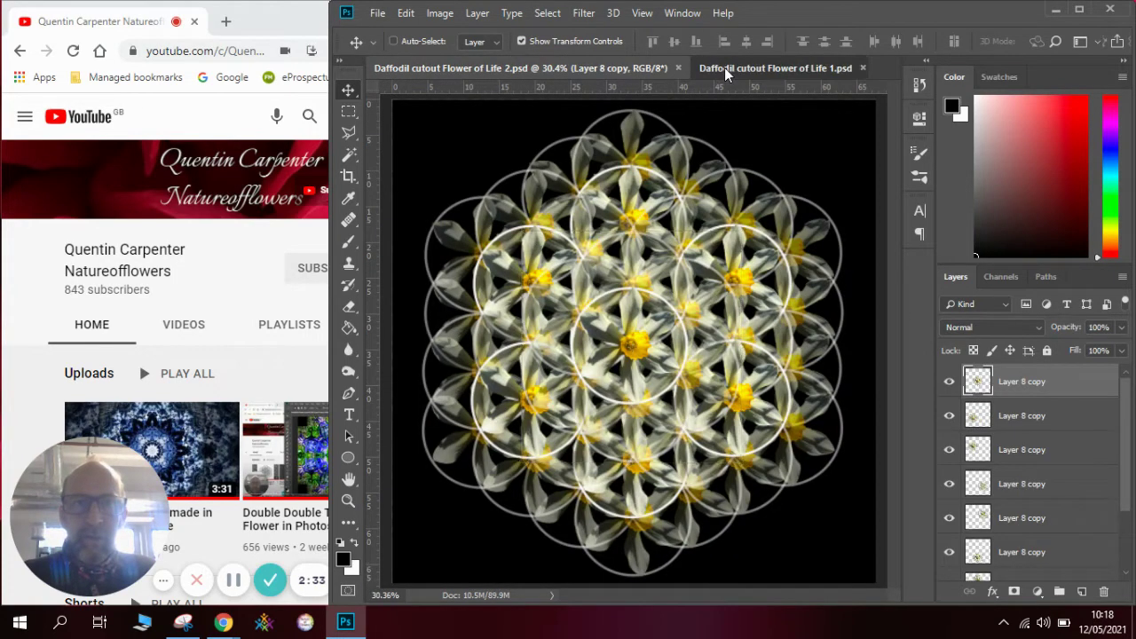
# Back in Flower of Life 1, duplicate Layer 9 and move the copy upward.
pyautogui.click(722, 68)
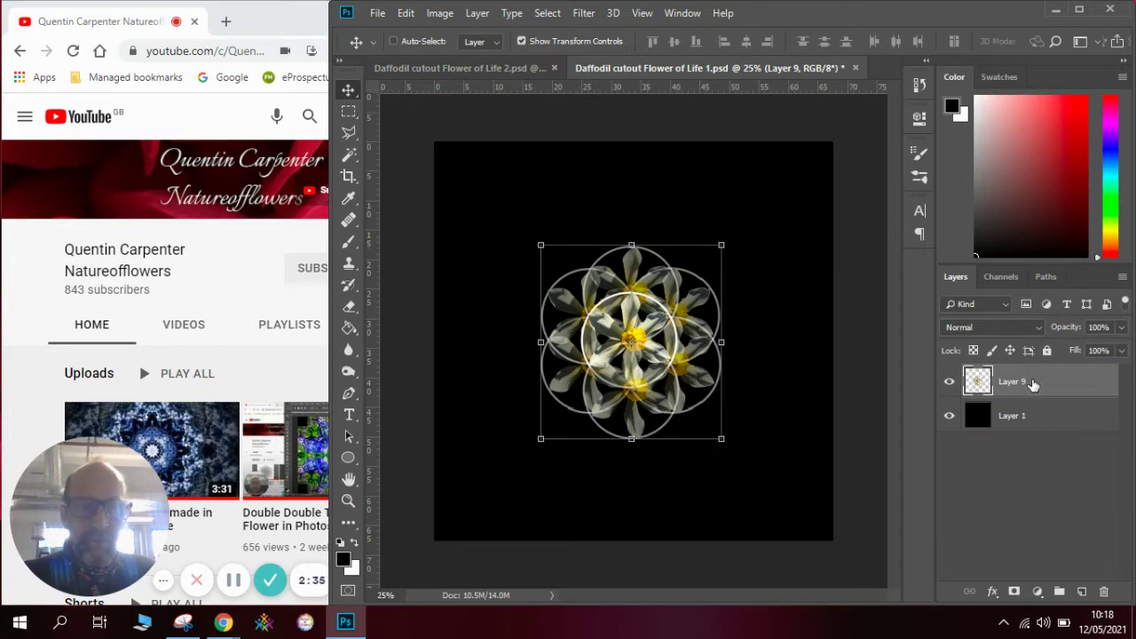
pyautogui.rightClick(1033, 380)
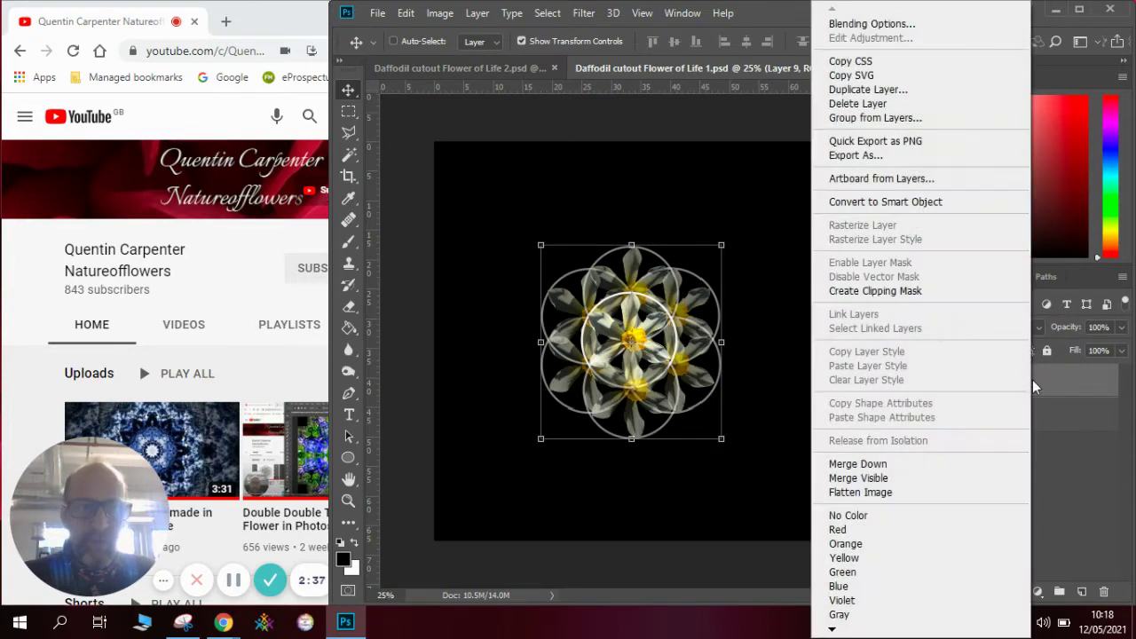
pyautogui.click(951, 90)
pyautogui.click(703, 159)
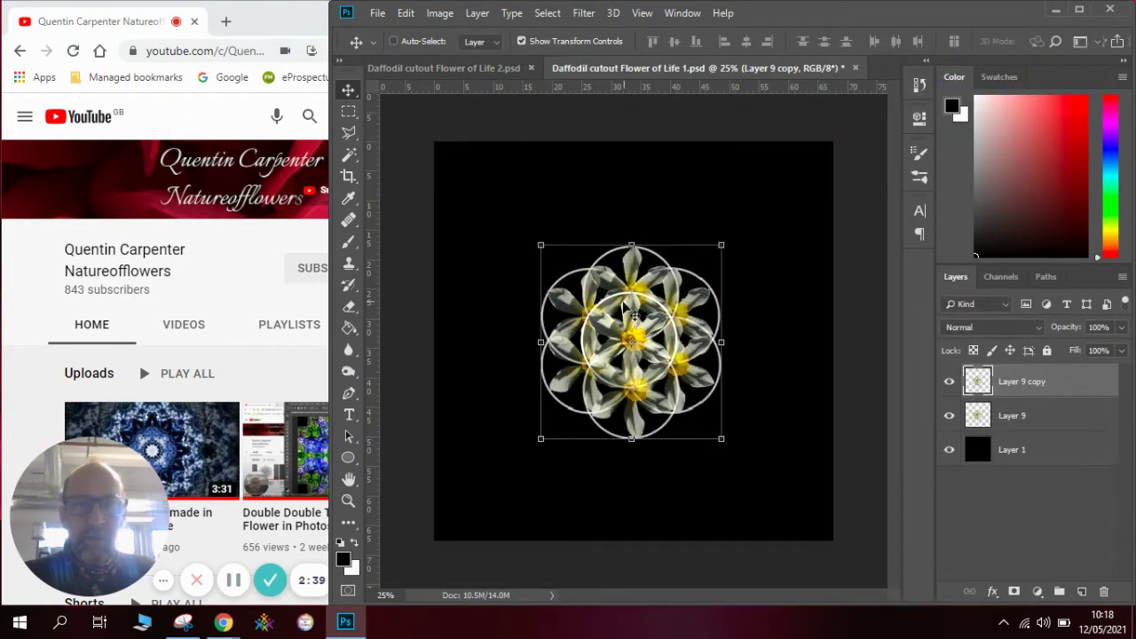
pyautogui.moveTo(610, 344); pyautogui.dragTo(605, 245)
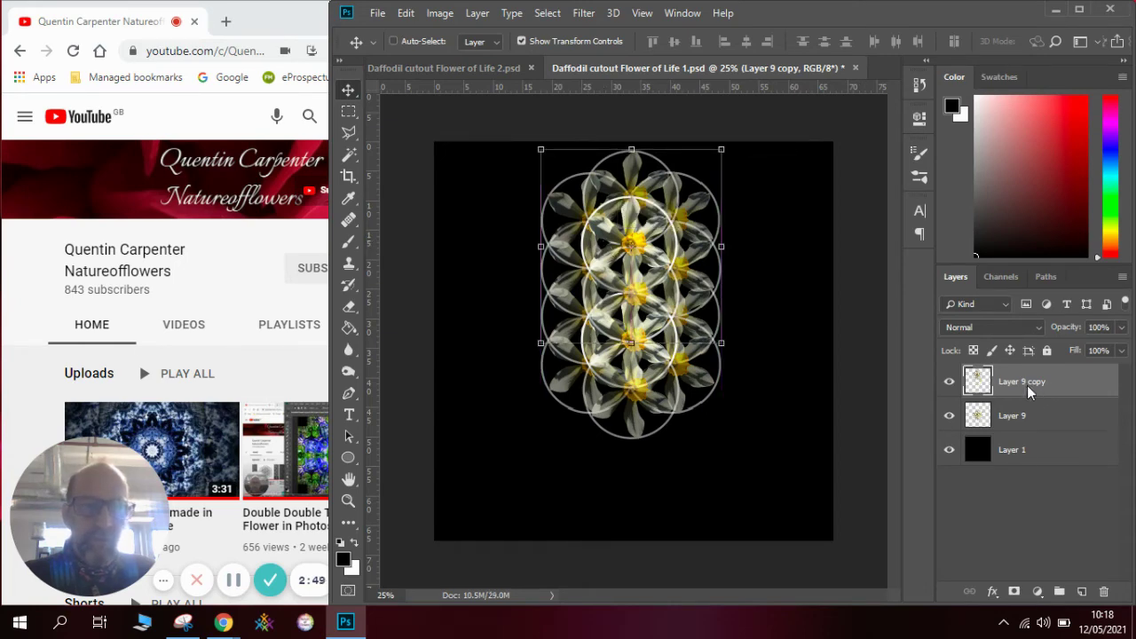
# Add Layer 9 copy 2 below the others and copy 3 up to the right.
pyautogui.rightClick(1028, 387)
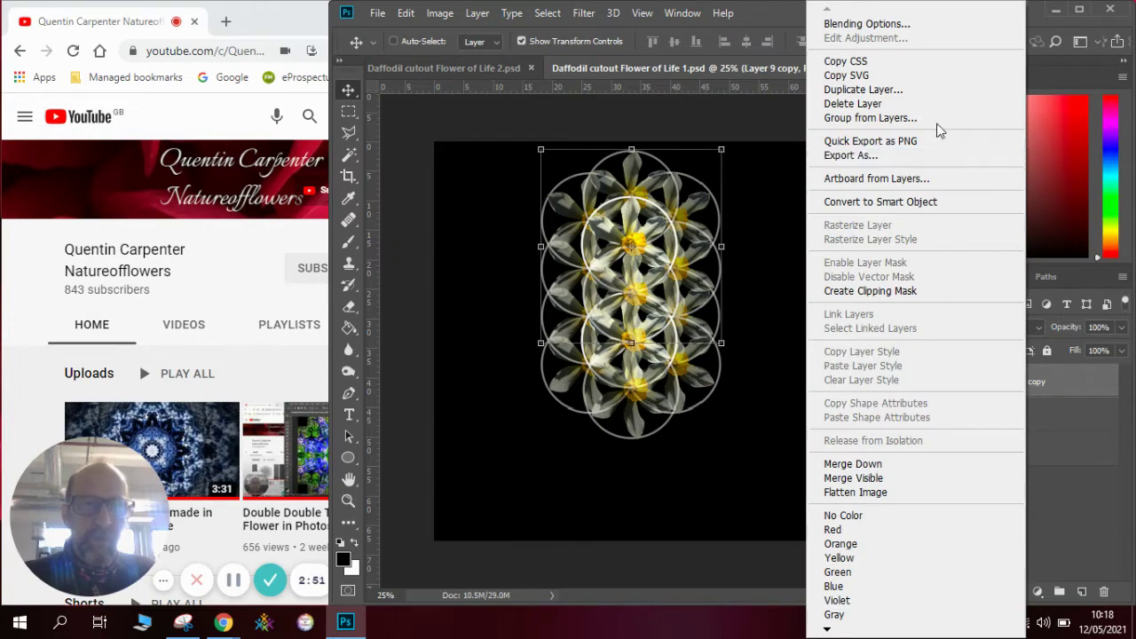
pyautogui.click(944, 90)
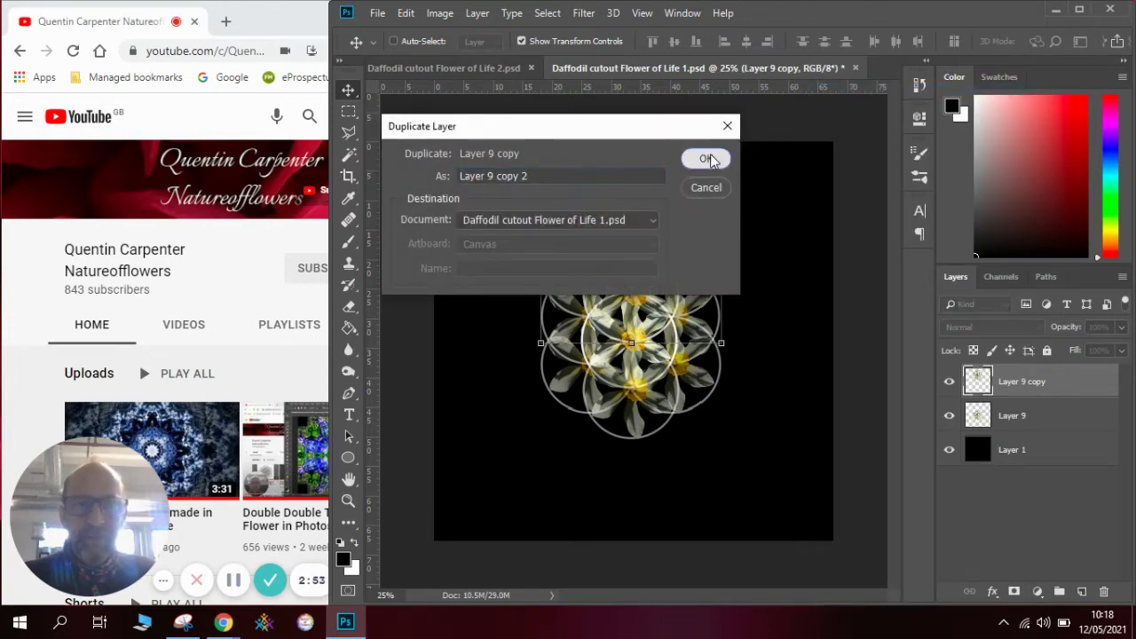
pyautogui.click(707, 157)
pyautogui.moveTo(671, 258); pyautogui.dragTo(672, 440)
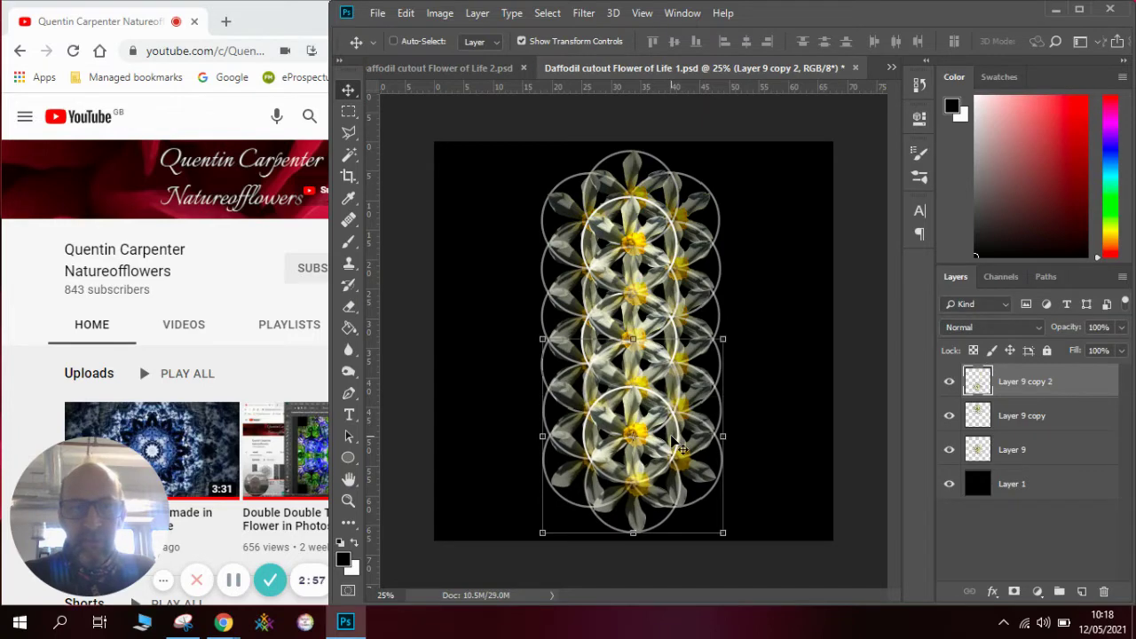
pyautogui.rightClick(1022, 381)
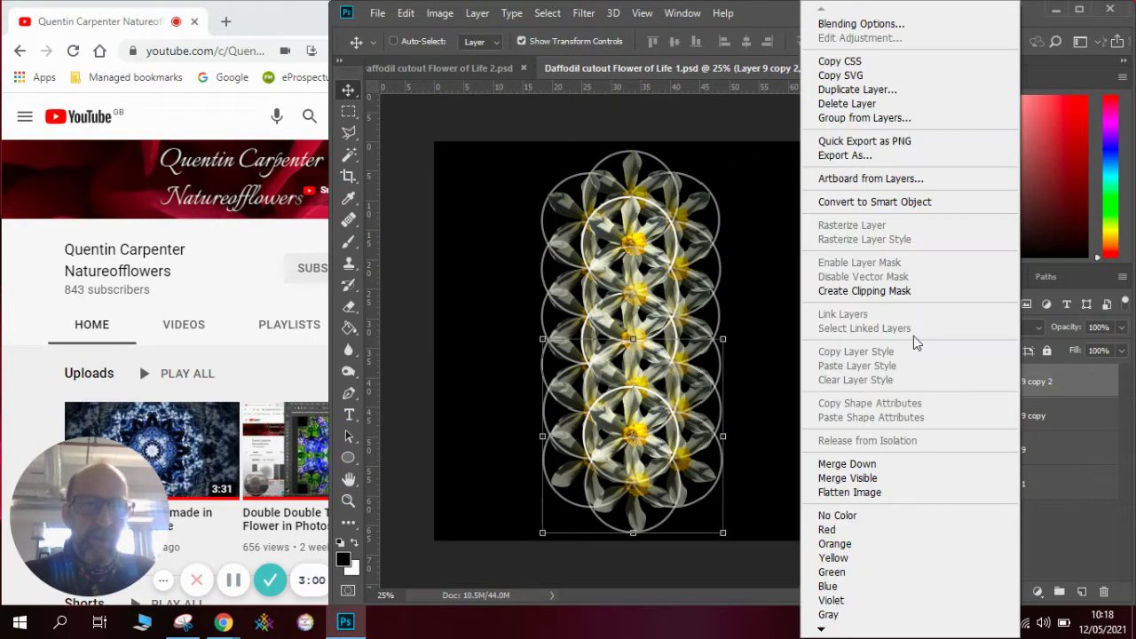
pyautogui.click(934, 90)
pyautogui.click(704, 158)
pyautogui.moveTo(656, 435); pyautogui.dragTo(733, 298)
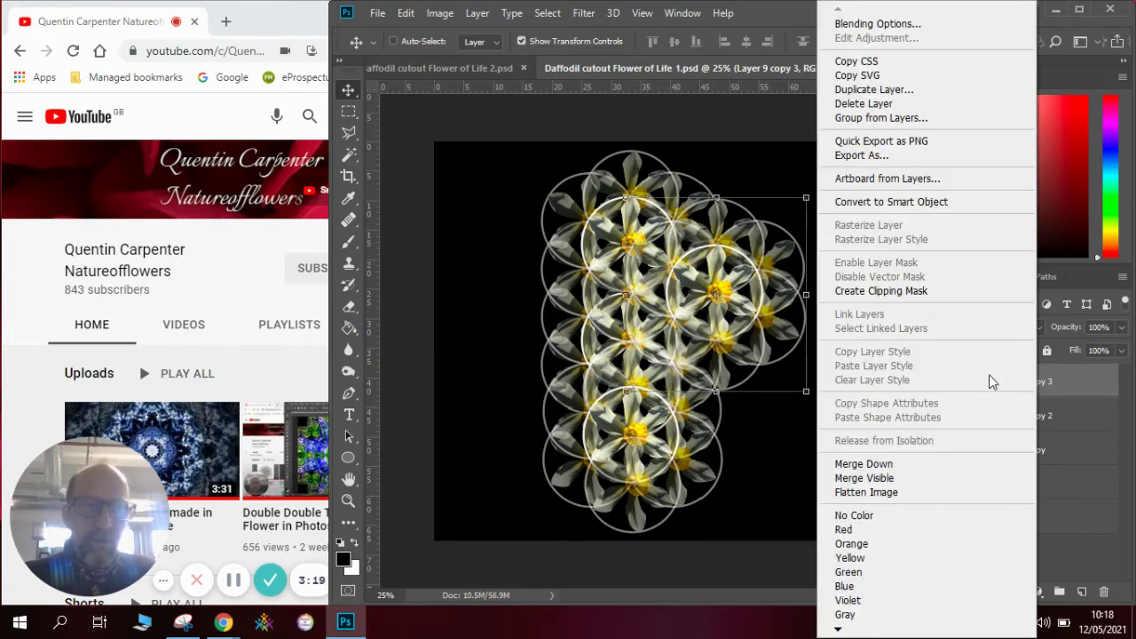
# Add Layer 9 copy 4 down the right side and copy 5 on the left.
pyautogui.click(950, 90)
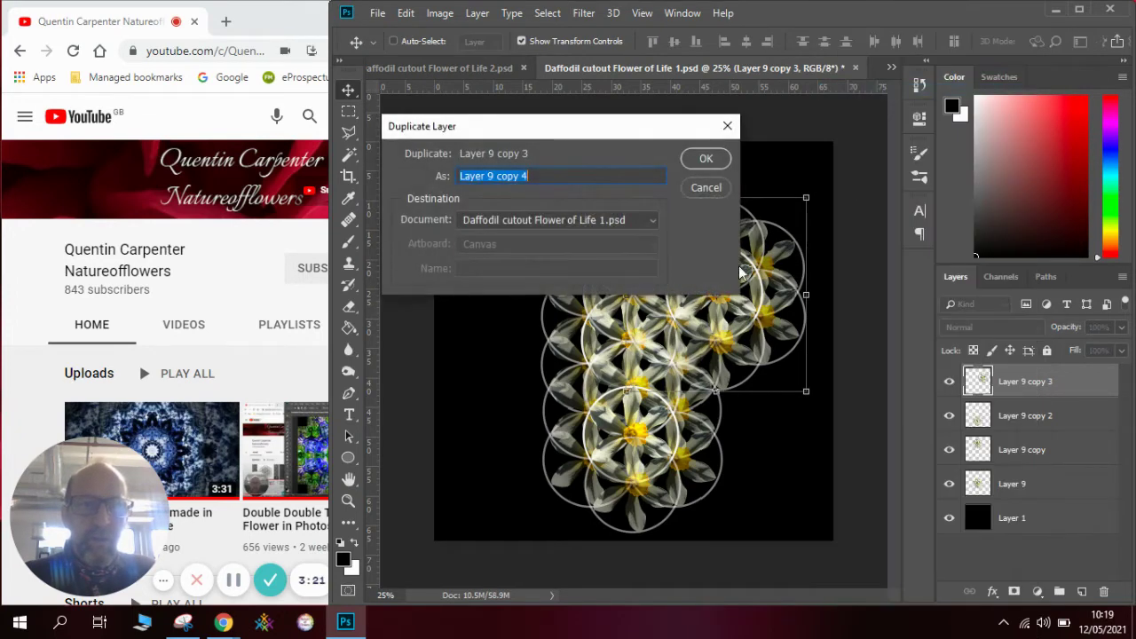
pyautogui.click(705, 159)
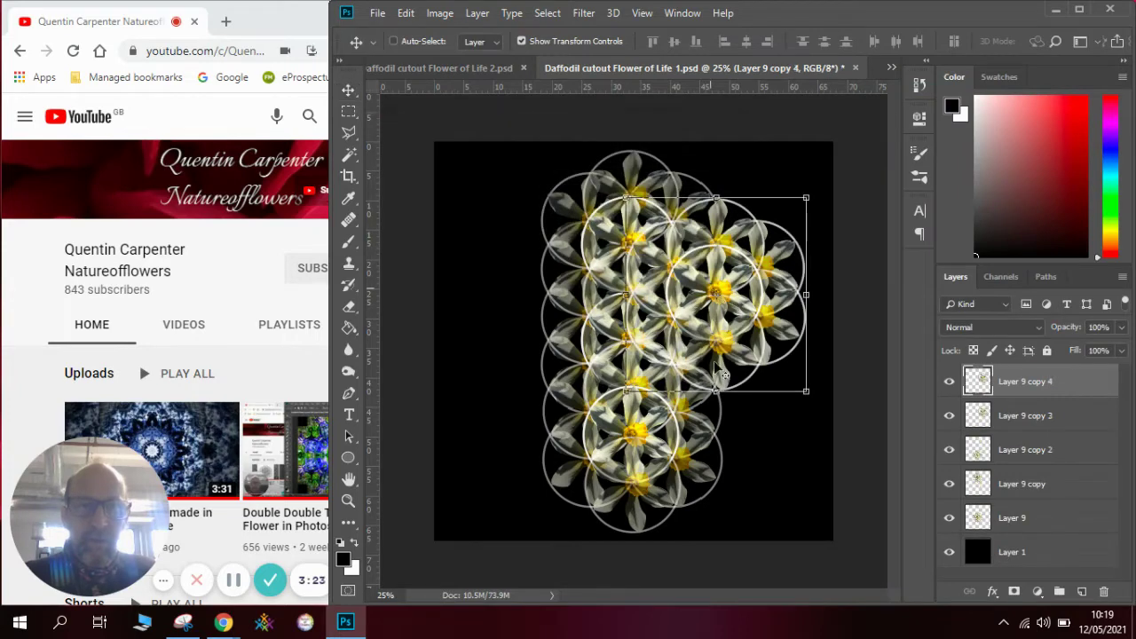
pyautogui.hotkey('ctrl', 't')
pyautogui.moveTo(753, 344); pyautogui.dragTo(752, 437)
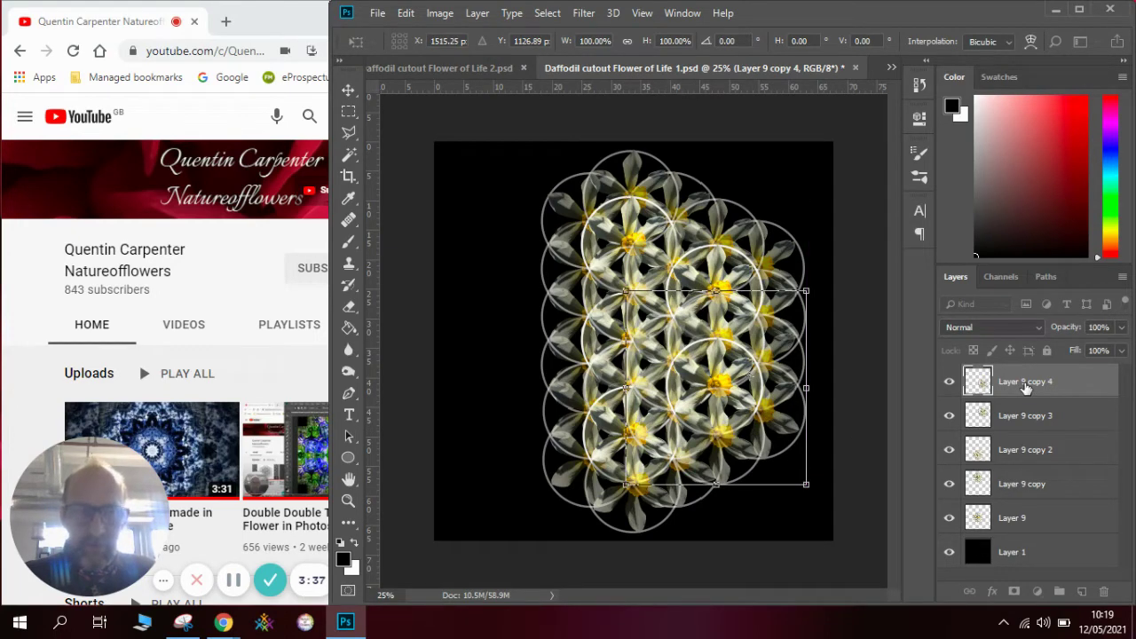
pyautogui.press('Return')
pyautogui.rightClick(1025, 383)
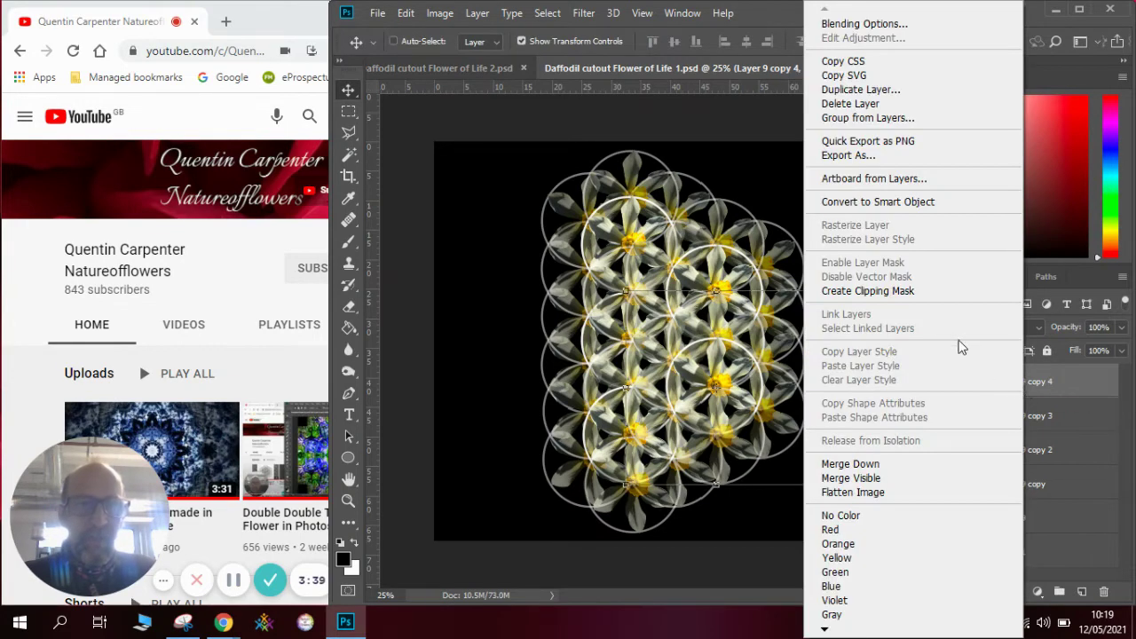
pyautogui.click(946, 90)
pyautogui.click(706, 159)
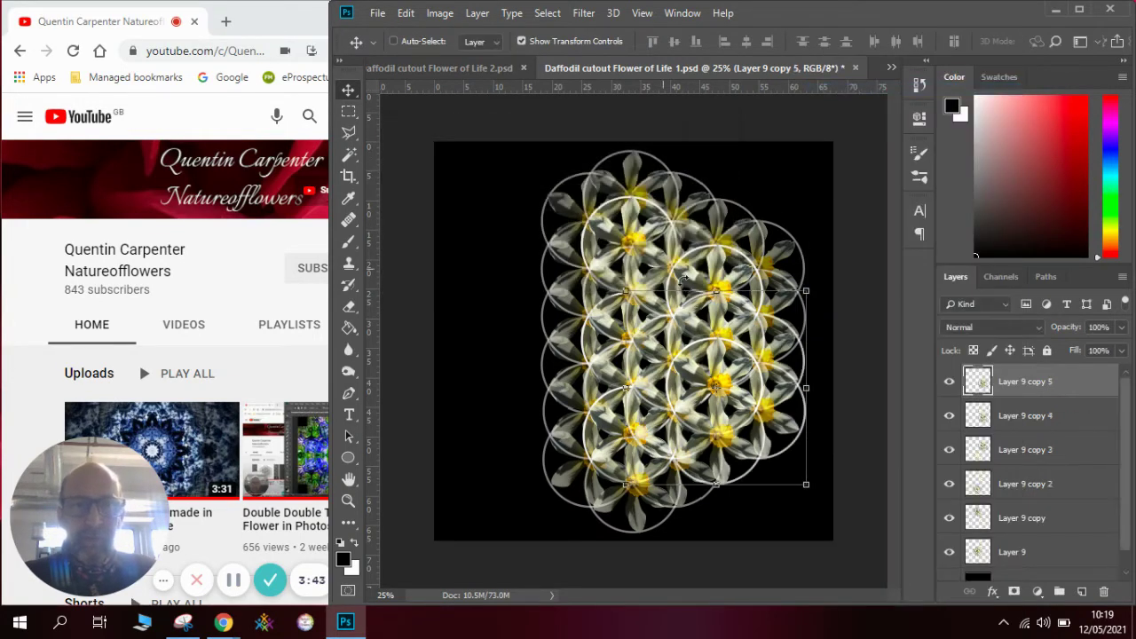
pyautogui.moveTo(697, 386); pyautogui.dragTo(518, 397)
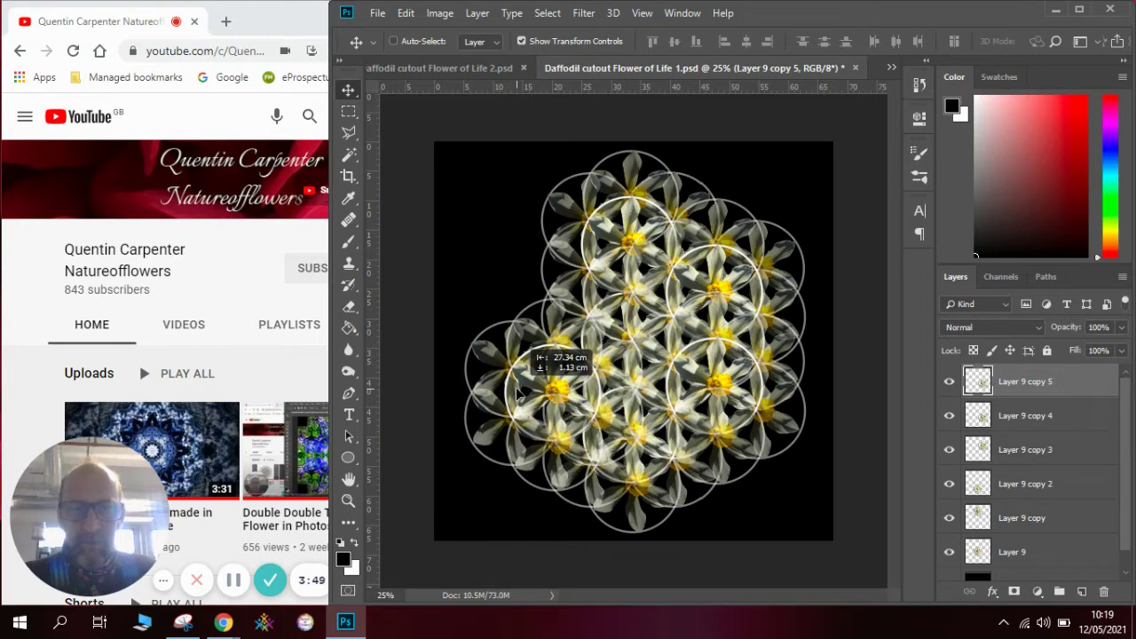
pyautogui.moveTo(517, 395); pyautogui.dragTo(518, 395)
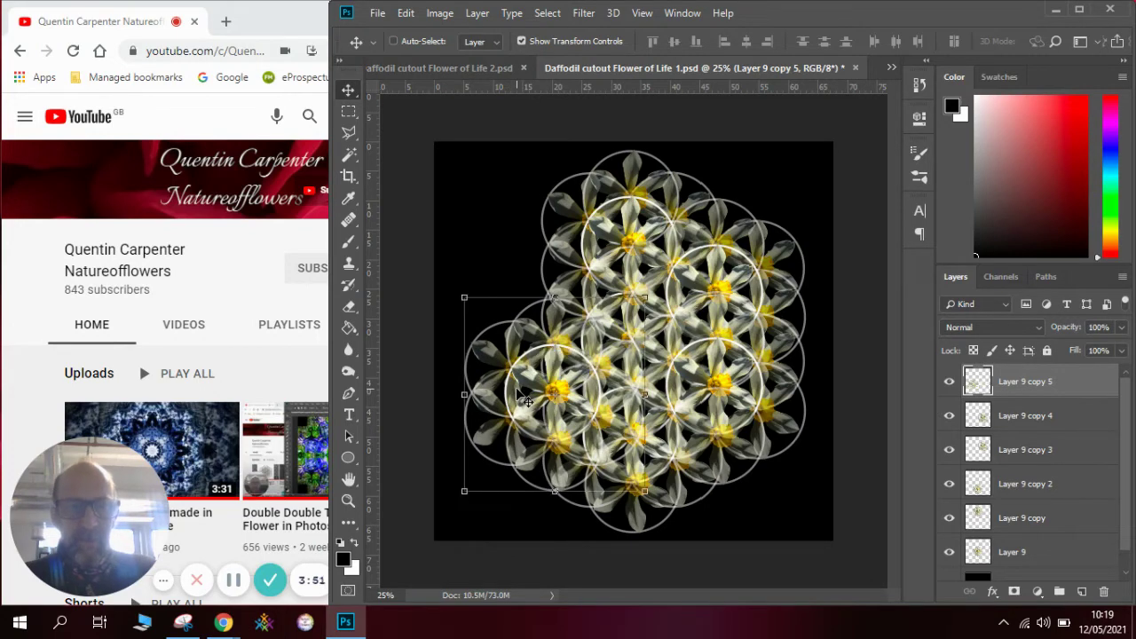
# Add Layer 9 copy 6 and place it up the left side of the pattern.
pyautogui.rightClick(1035, 390)
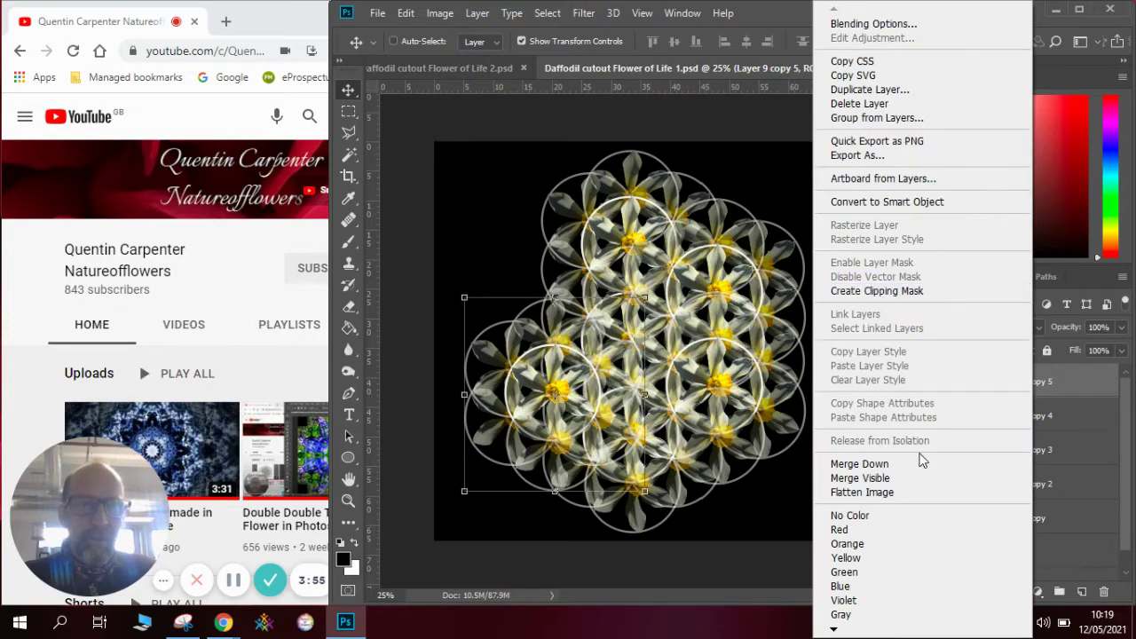
pyautogui.click(954, 91)
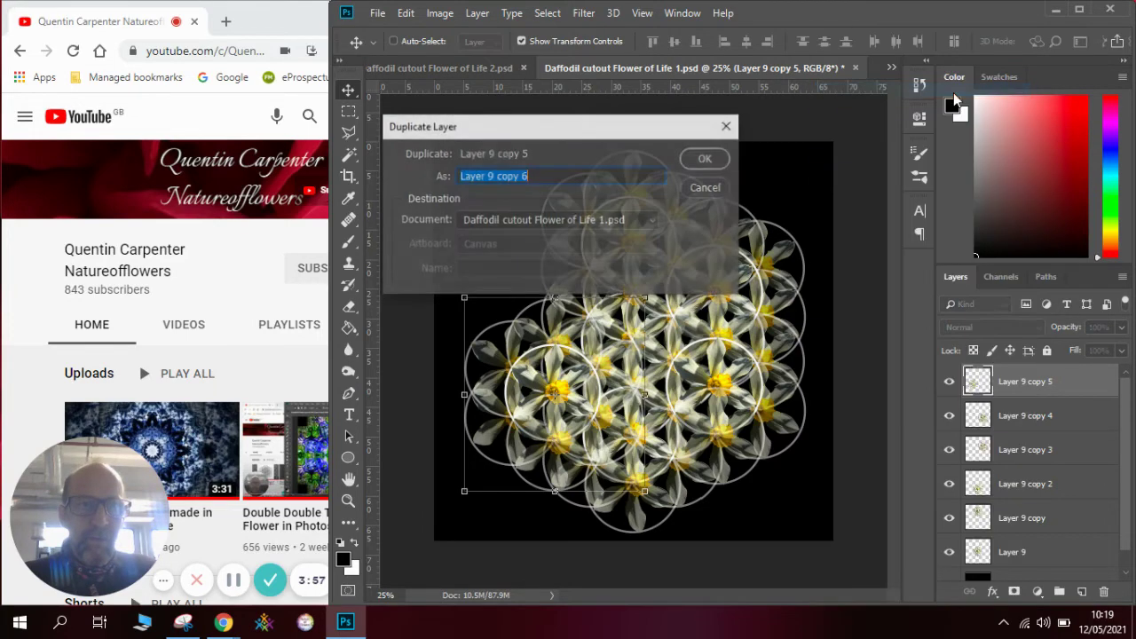
pyautogui.click(709, 162)
pyautogui.moveTo(582, 393); pyautogui.dragTo(586, 300)
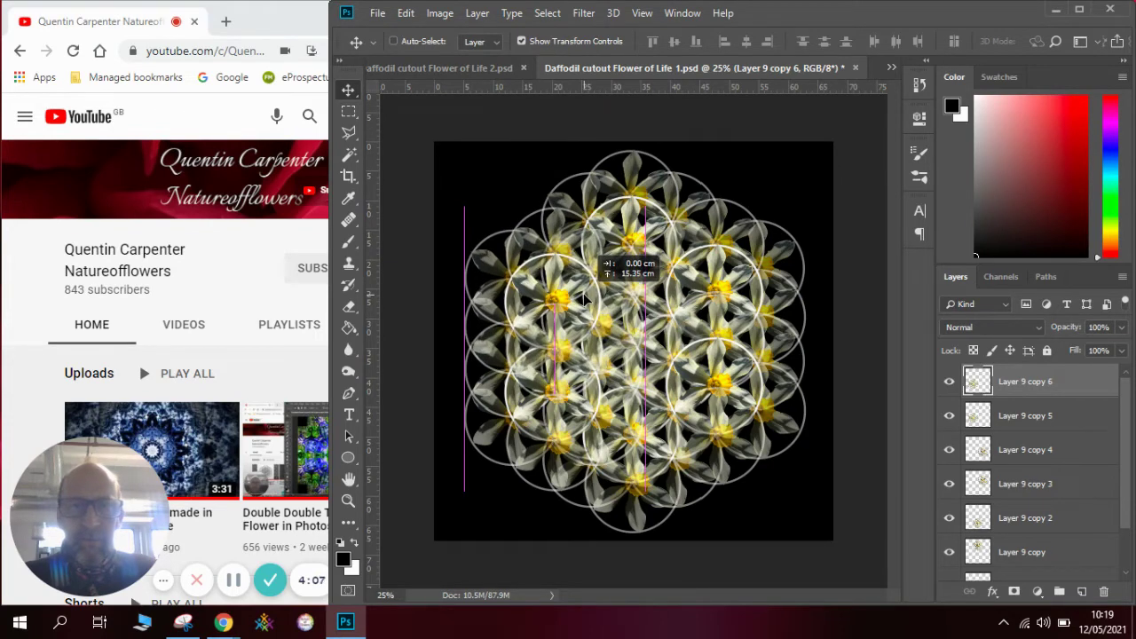
pyautogui.moveTo(583, 298); pyautogui.dragTo(585, 290)
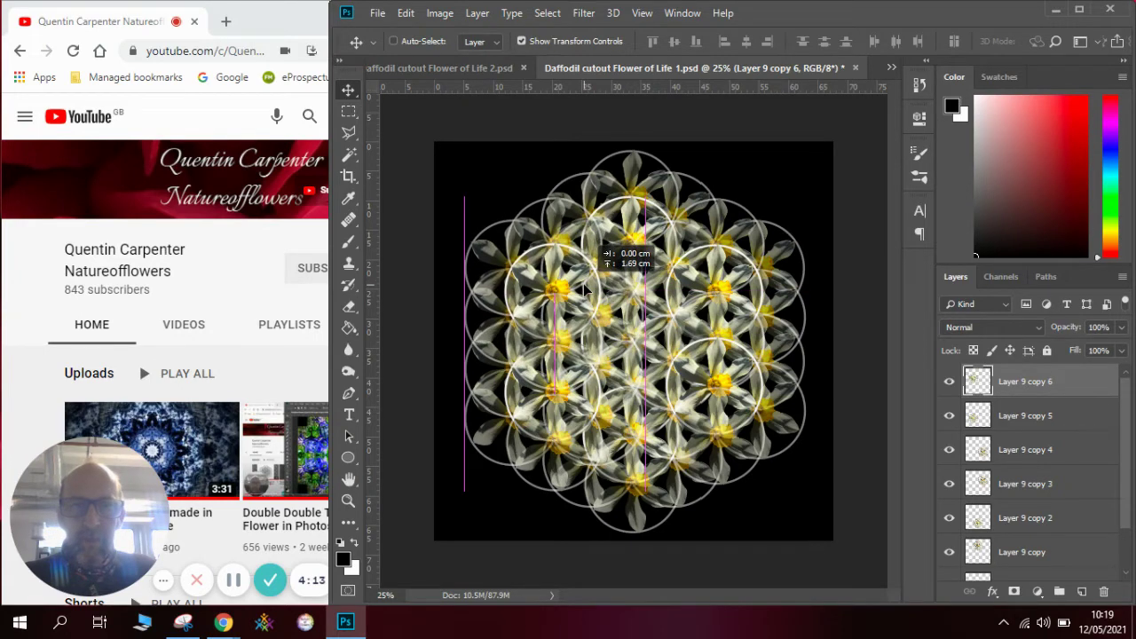
pyautogui.moveTo(585, 289); pyautogui.dragTo(585, 289)
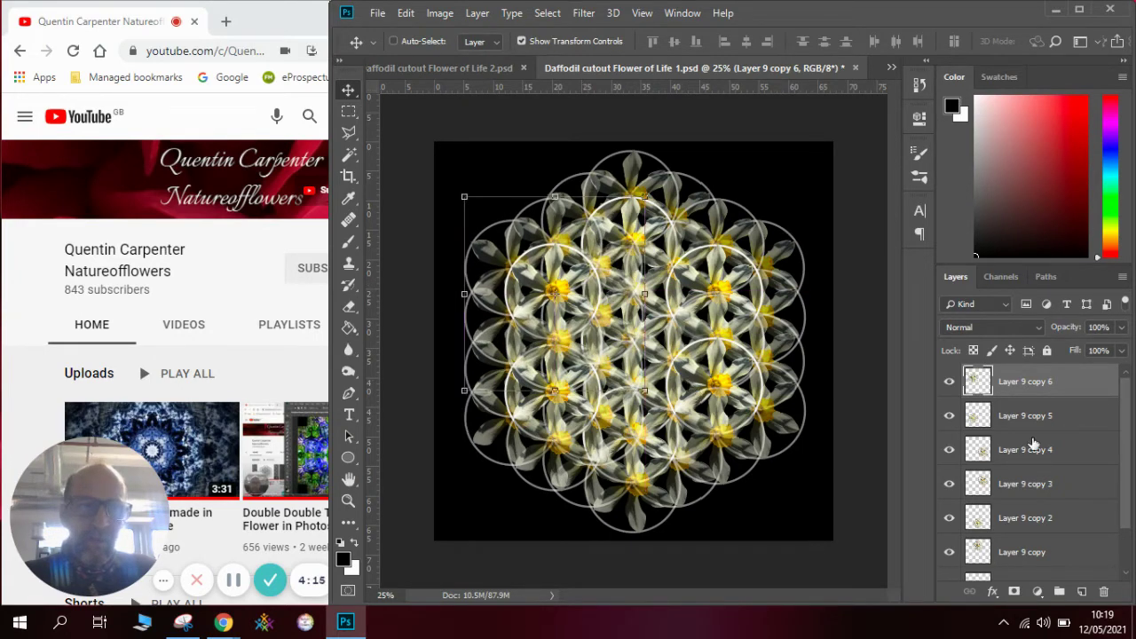
pyautogui.moveTo(1123, 423); pyautogui.dragTo(1123, 476)
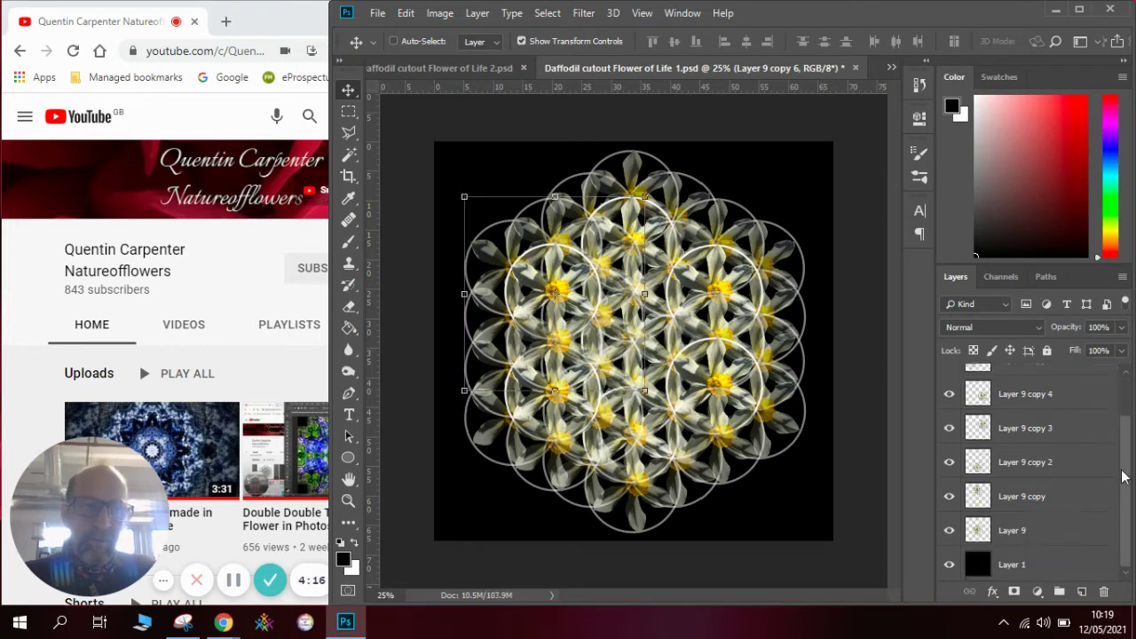
# Drag the original Layer 9 from the bottom to the top of the Layers panel.
pyautogui.click(1019, 530)
pyautogui.rightClick(1022, 533)
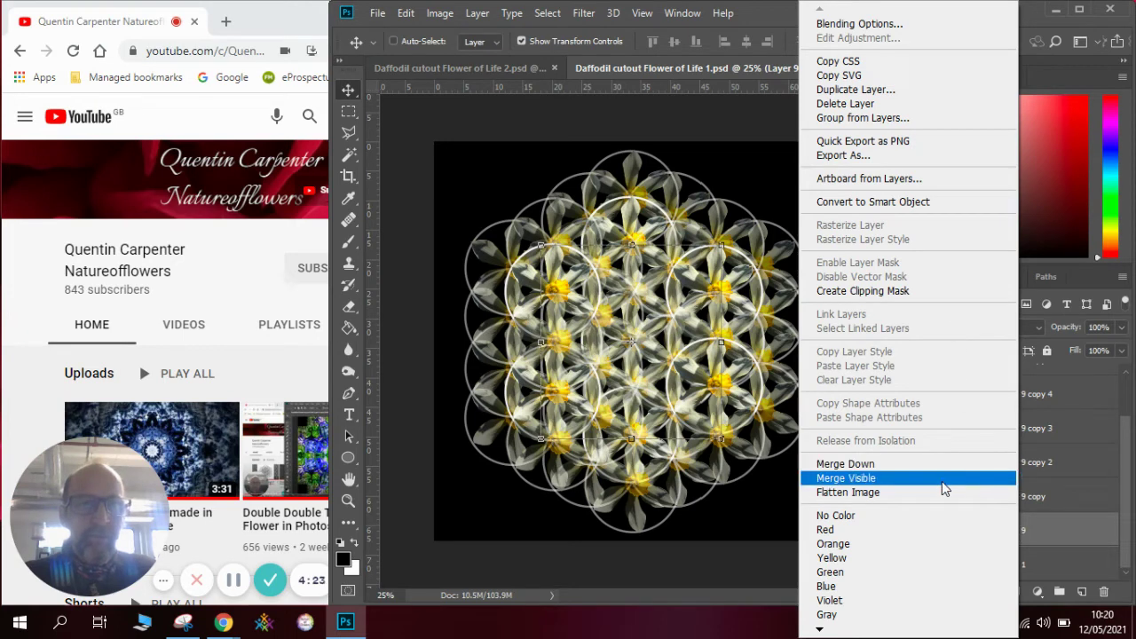
pyautogui.moveTo(845, 630)
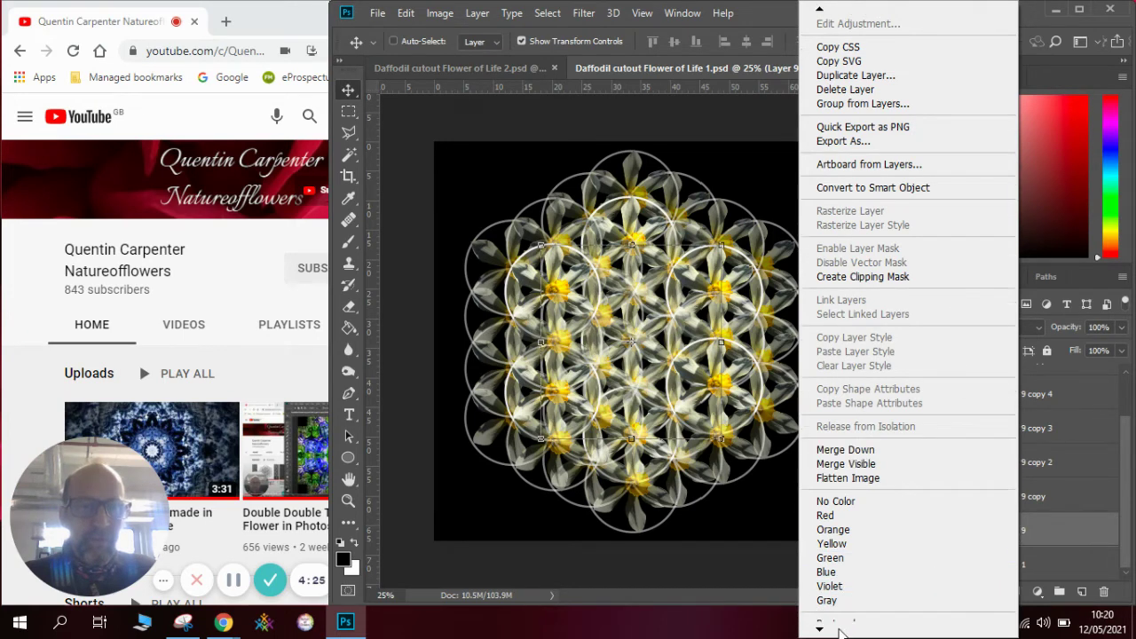
pyautogui.click(1077, 530)
pyautogui.moveTo(1049, 532); pyautogui.dragTo(1056, 397)
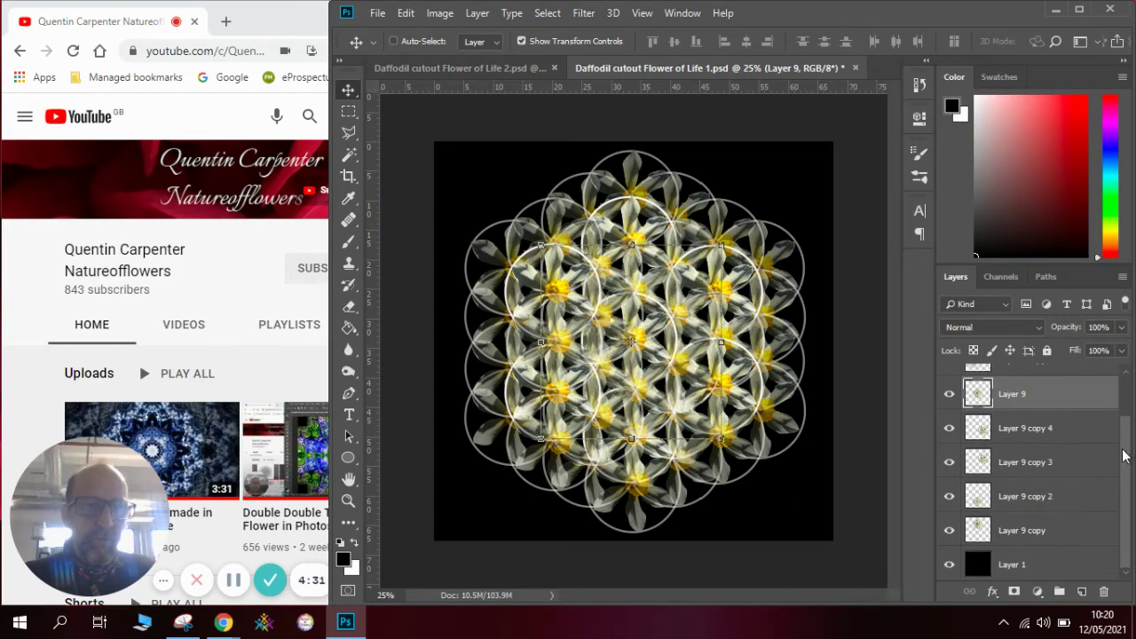
pyautogui.scroll(2, 1125, 455)
pyautogui.moveTo(1045, 447); pyautogui.dragTo(1055, 368)
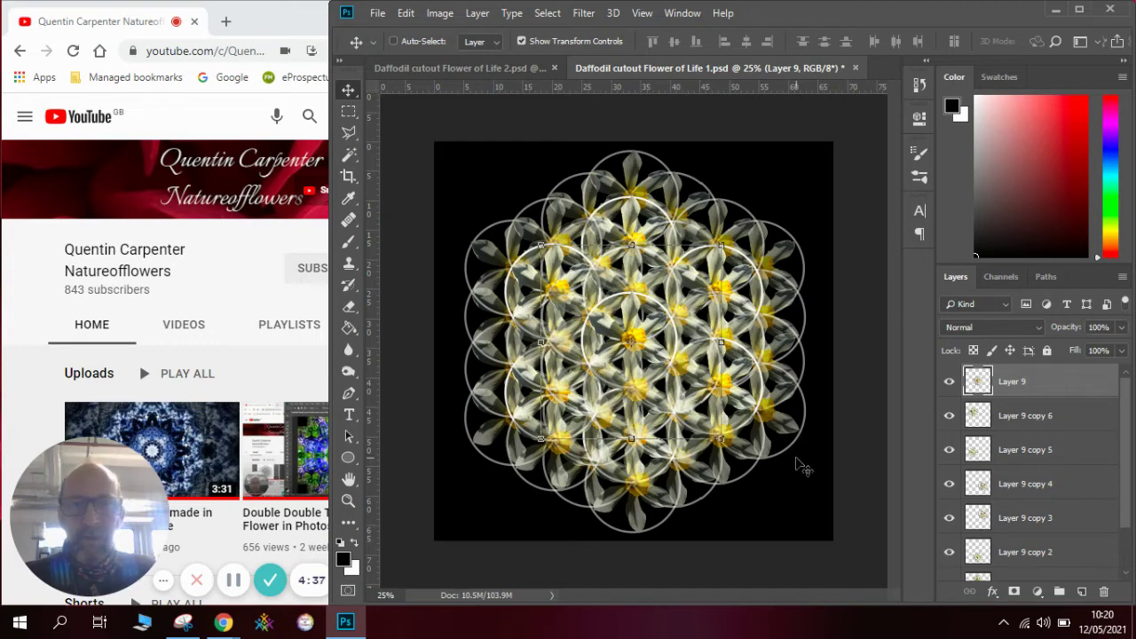
# Pick the Rectangular Marquee tool and switch to Daffodil cutout Flower of Life 2.psd.
pyautogui.click(349, 111)
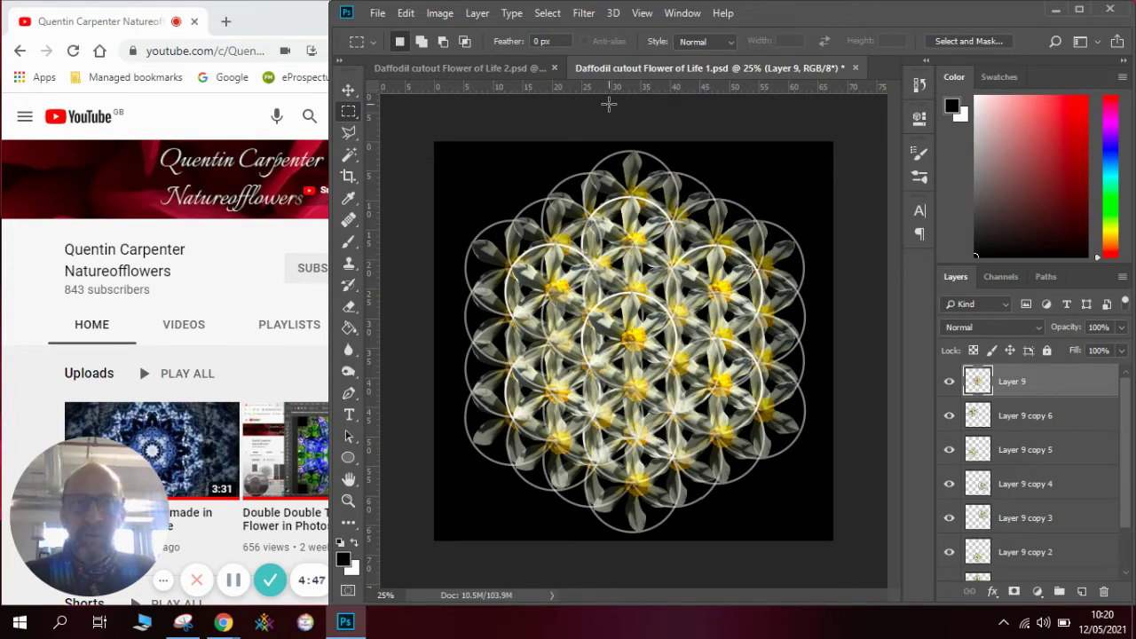
pyautogui.click(520, 69)
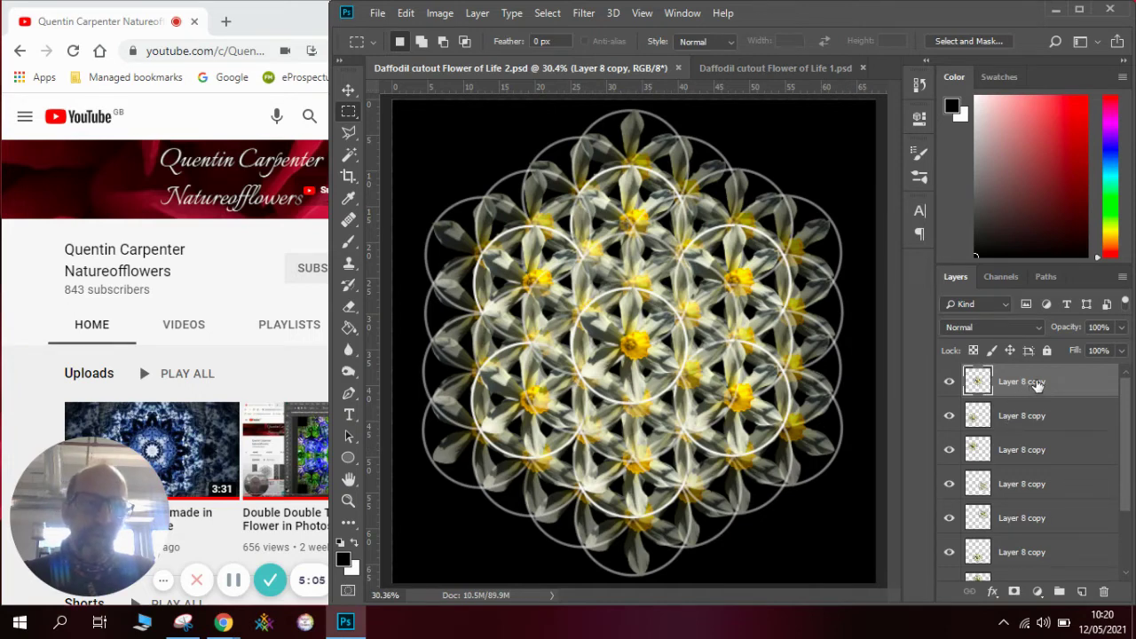
# Turn the second Layer 8 copy's daffodils red with a Hue/Saturation hue shift.
pyautogui.click(1026, 421)
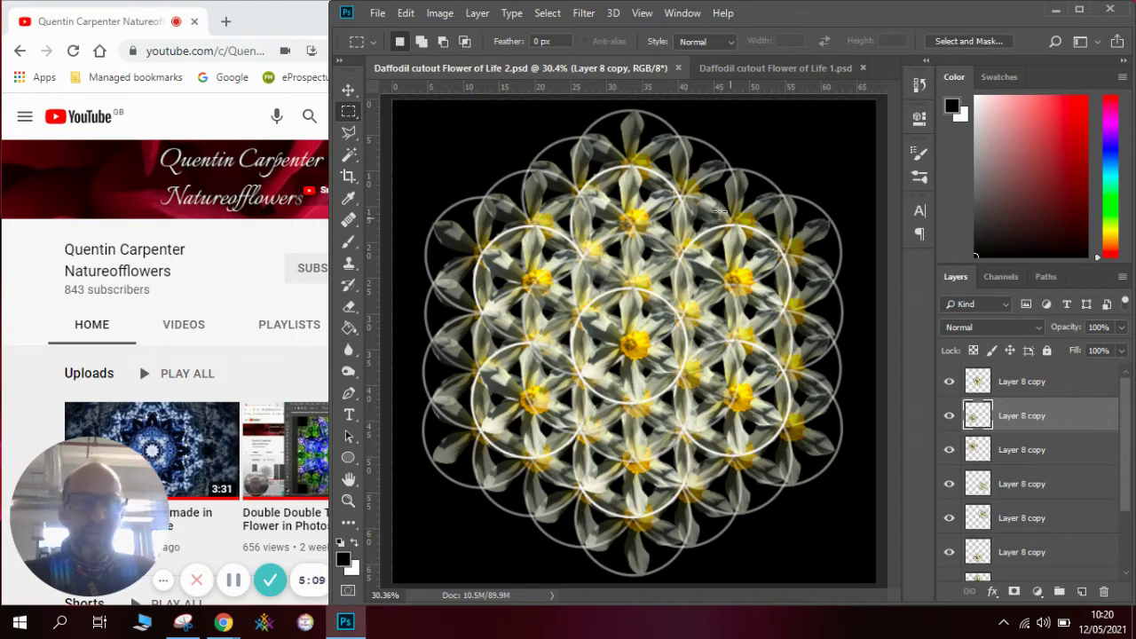
pyautogui.click(440, 13)
pyautogui.moveTo(477, 58)
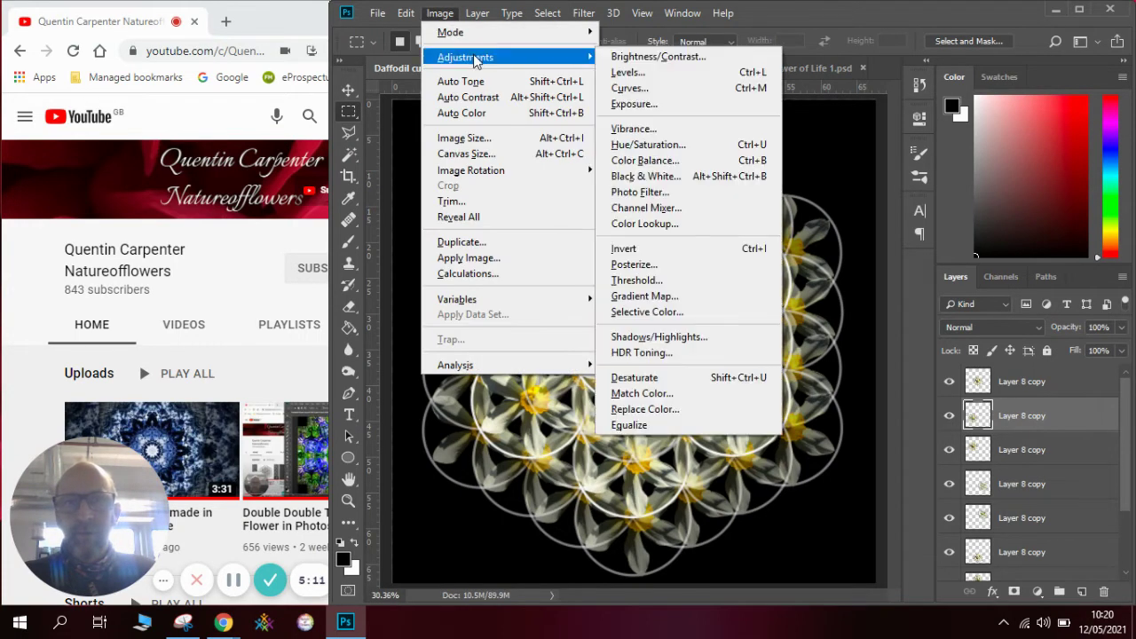
pyautogui.click(677, 147)
pyautogui.moveTo(847, 182); pyautogui.dragTo(819, 188)
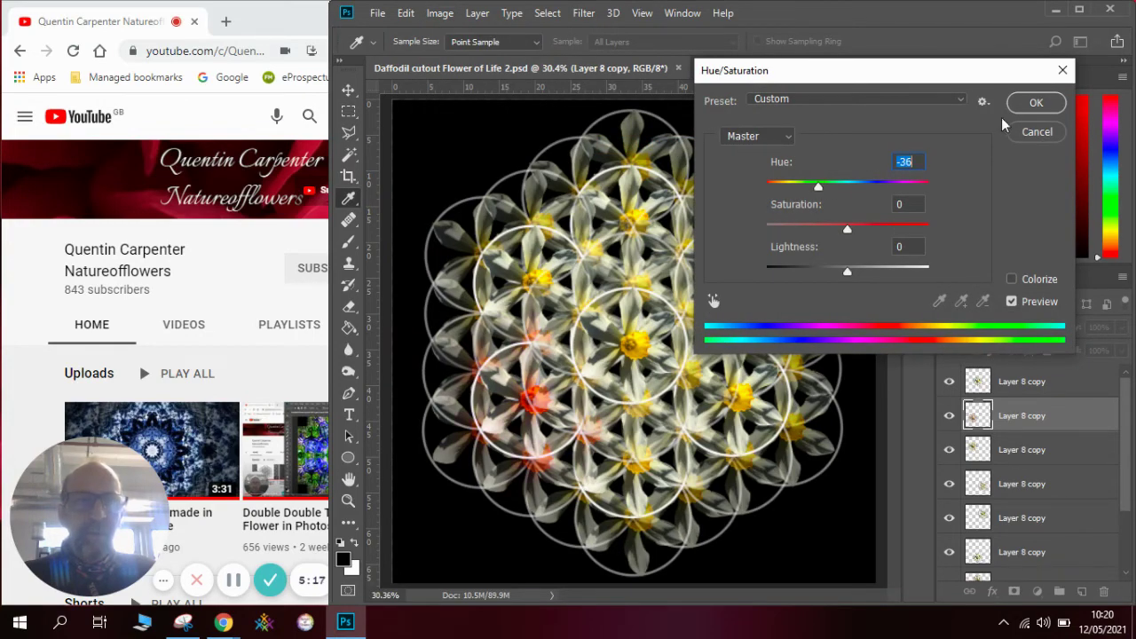
pyautogui.click(1032, 106)
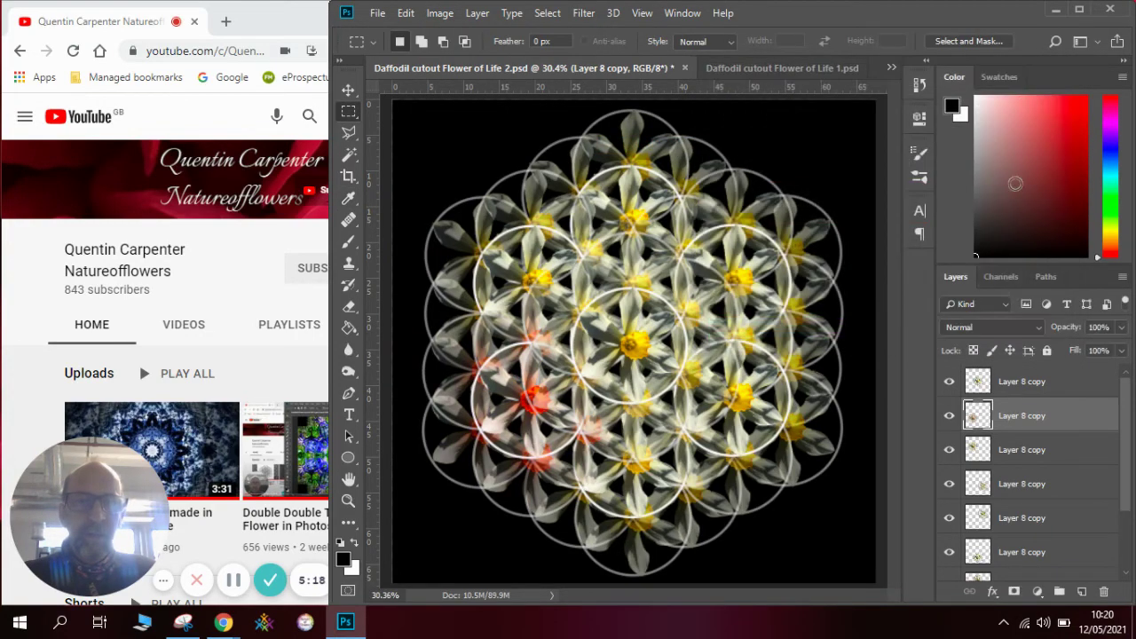
# Shift the next Layer 8 copy's hue to -92, turning its daffodils magenta.
pyautogui.click(1020, 451)
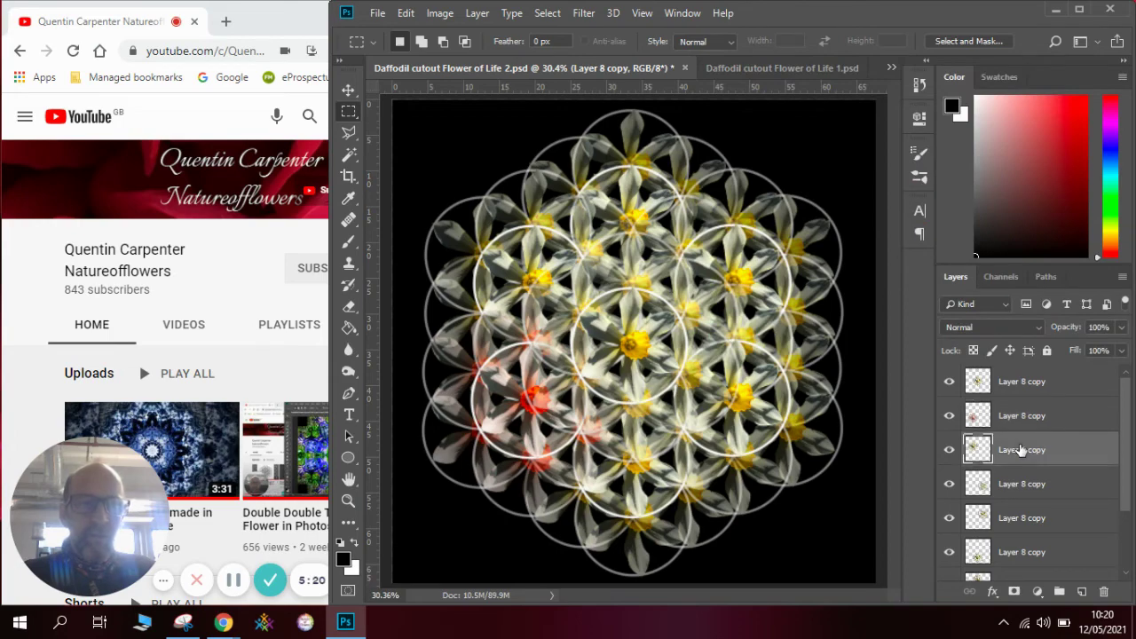
pyautogui.click(441, 14)
pyautogui.moveTo(464, 57)
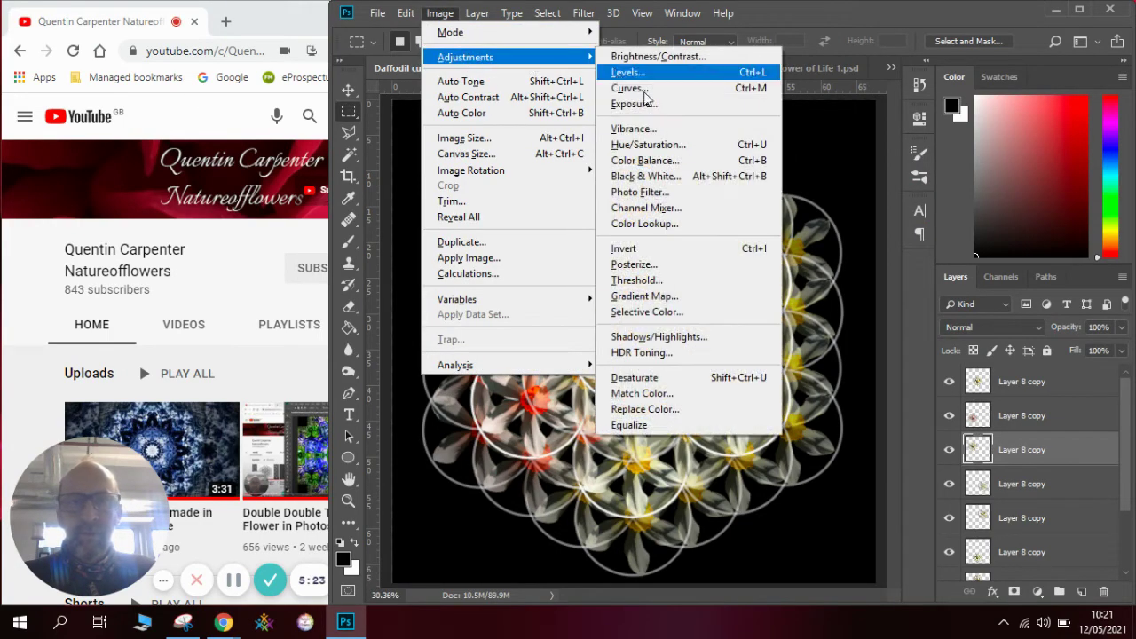
pyautogui.click(647, 144)
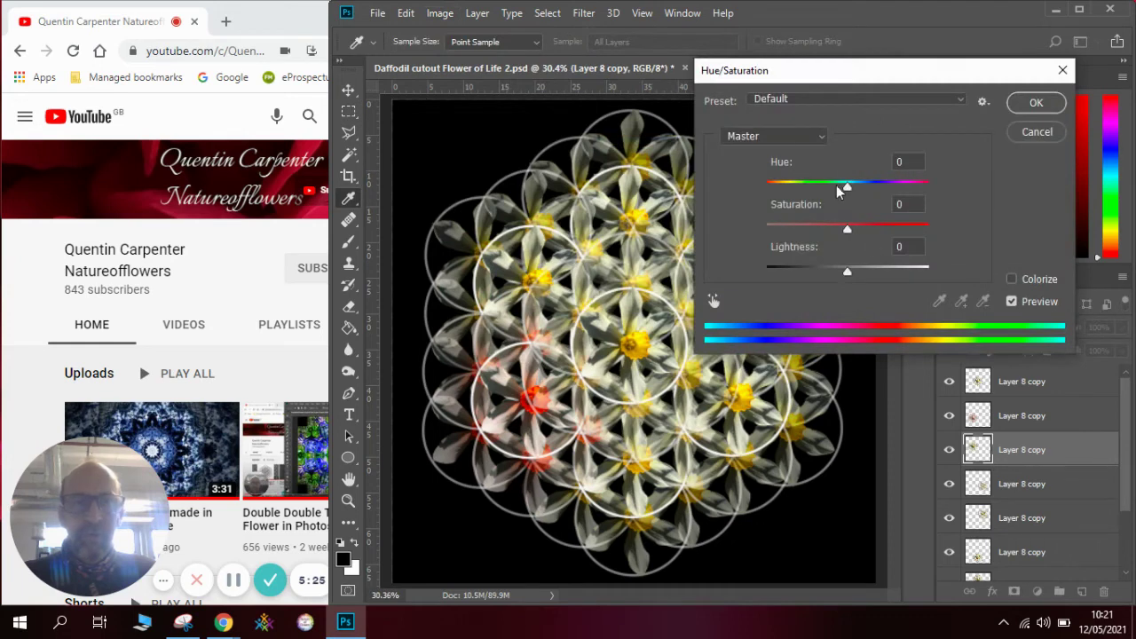
pyautogui.moveTo(834, 192); pyautogui.dragTo(795, 189)
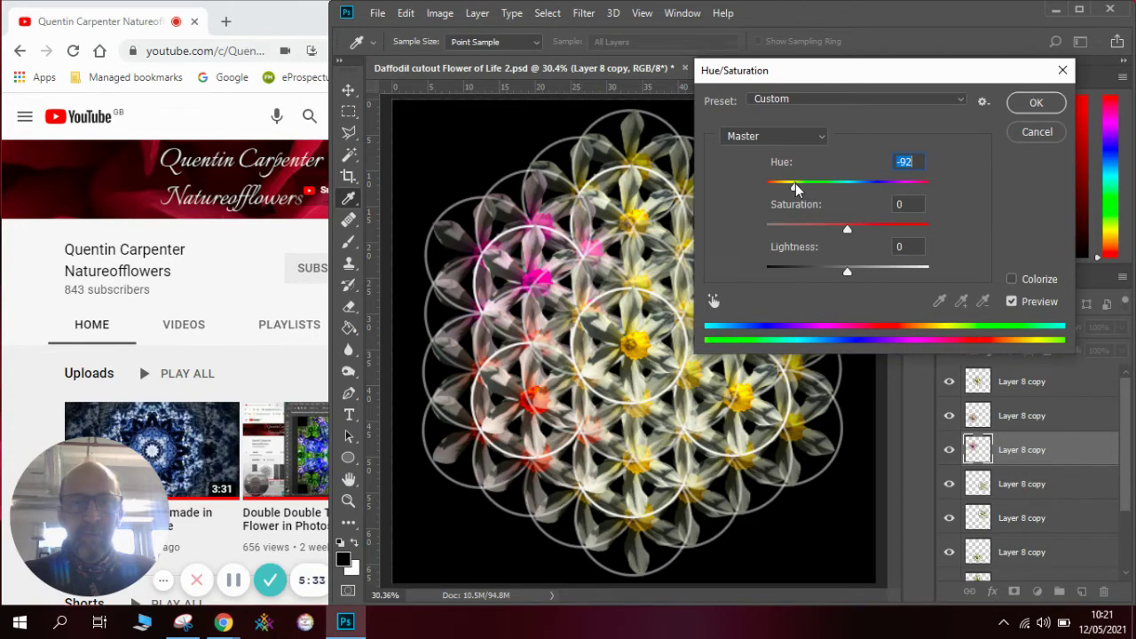
pyautogui.click(1035, 103)
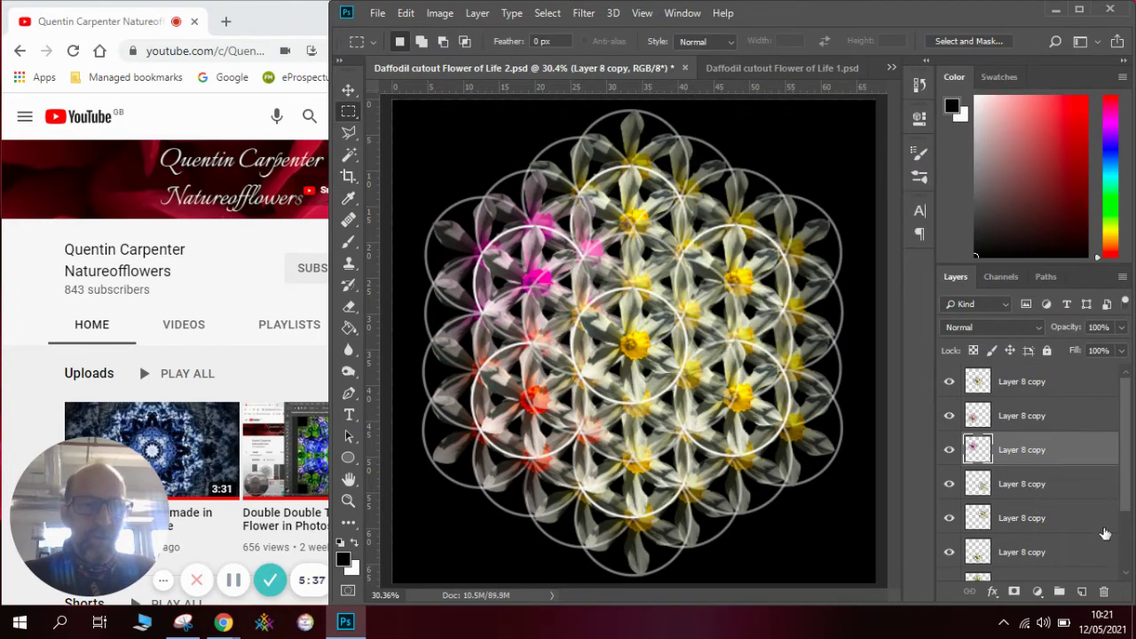
pyautogui.scroll(-2, 1119, 497)
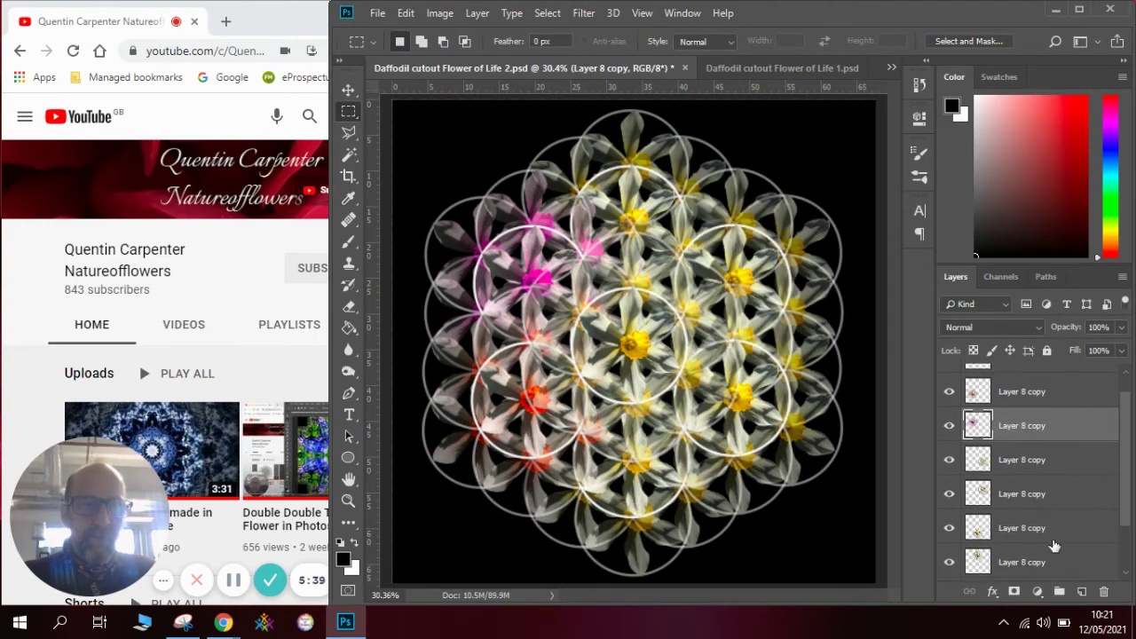
# Shift the bottom Layer 8 copy's hue to +167, turning its daffodils blue.
pyautogui.click(1041, 564)
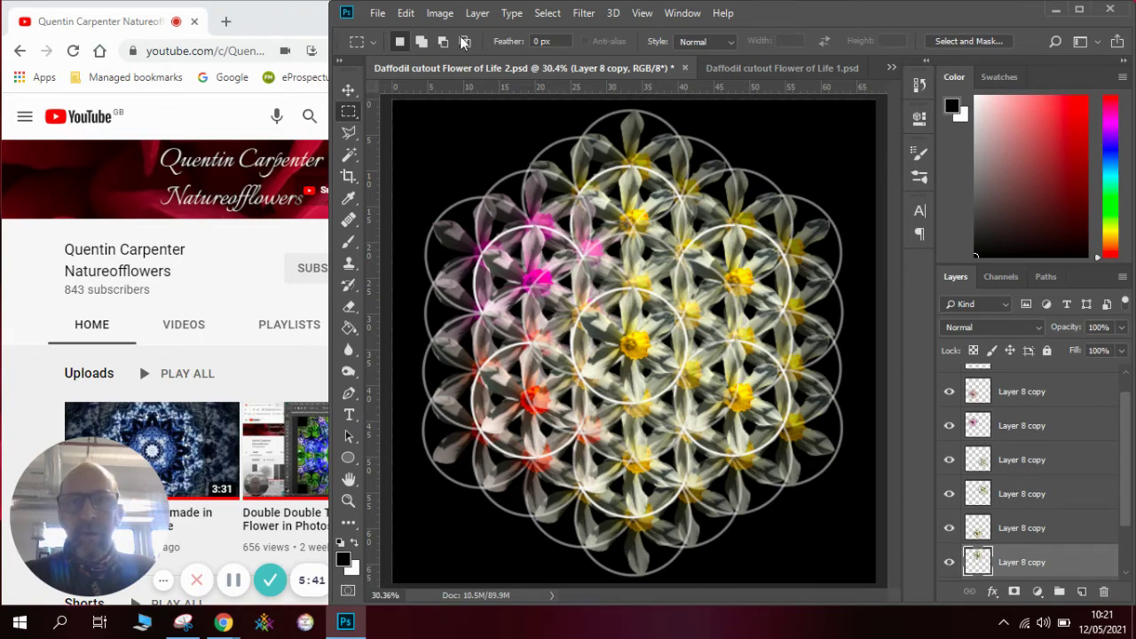
pyautogui.click(439, 12)
pyautogui.moveTo(469, 57)
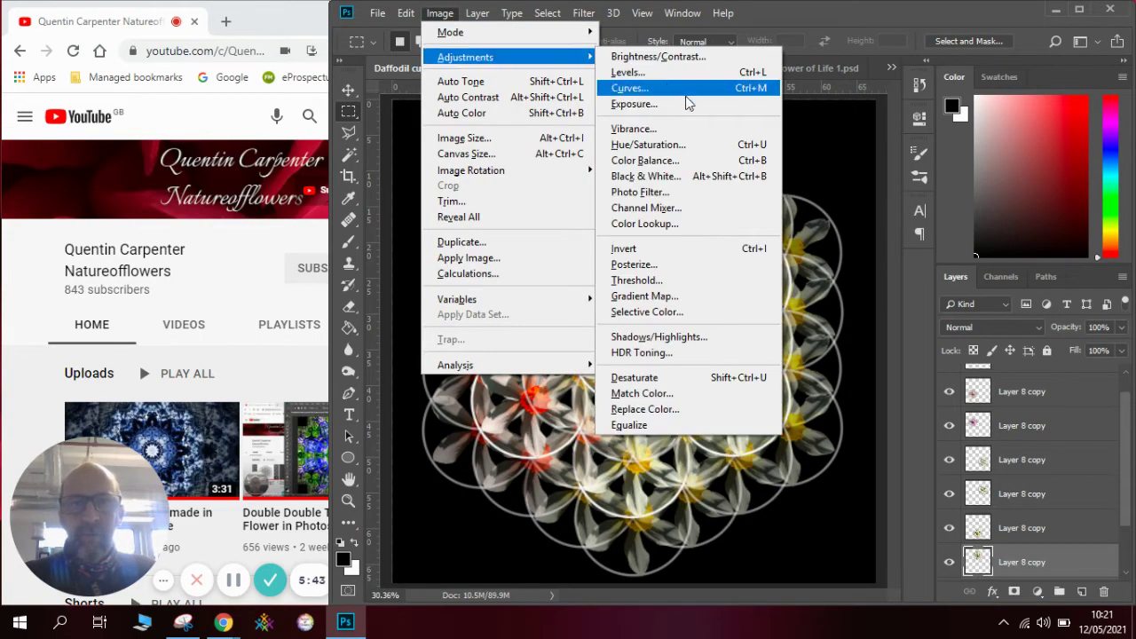
pyautogui.click(695, 151)
pyautogui.moveTo(828, 187); pyautogui.dragTo(923, 199)
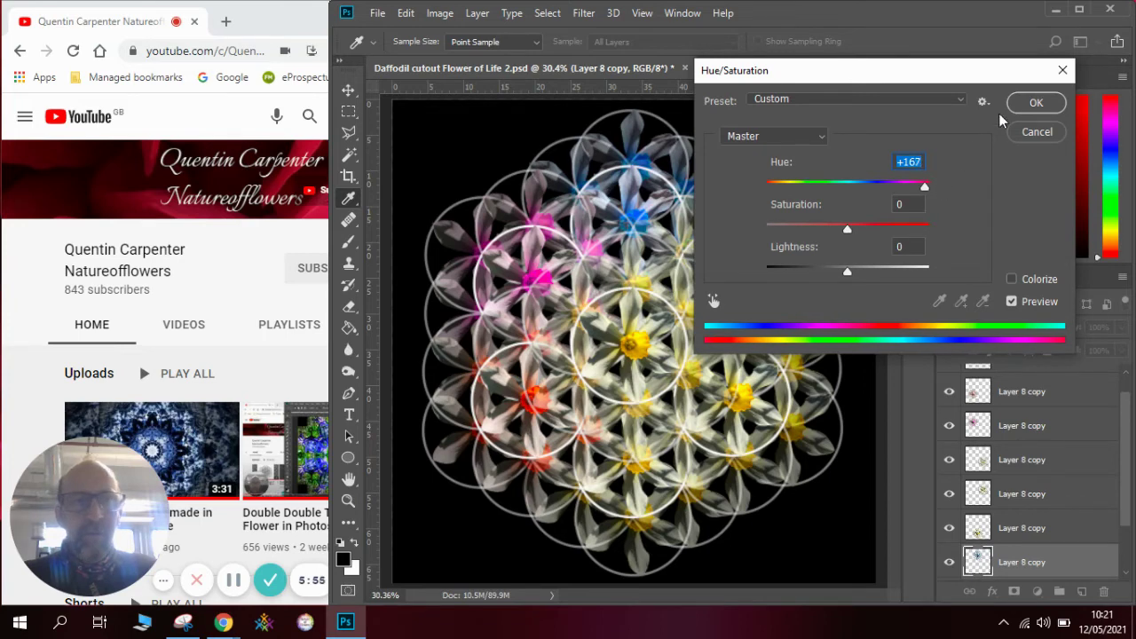
pyautogui.click(1033, 102)
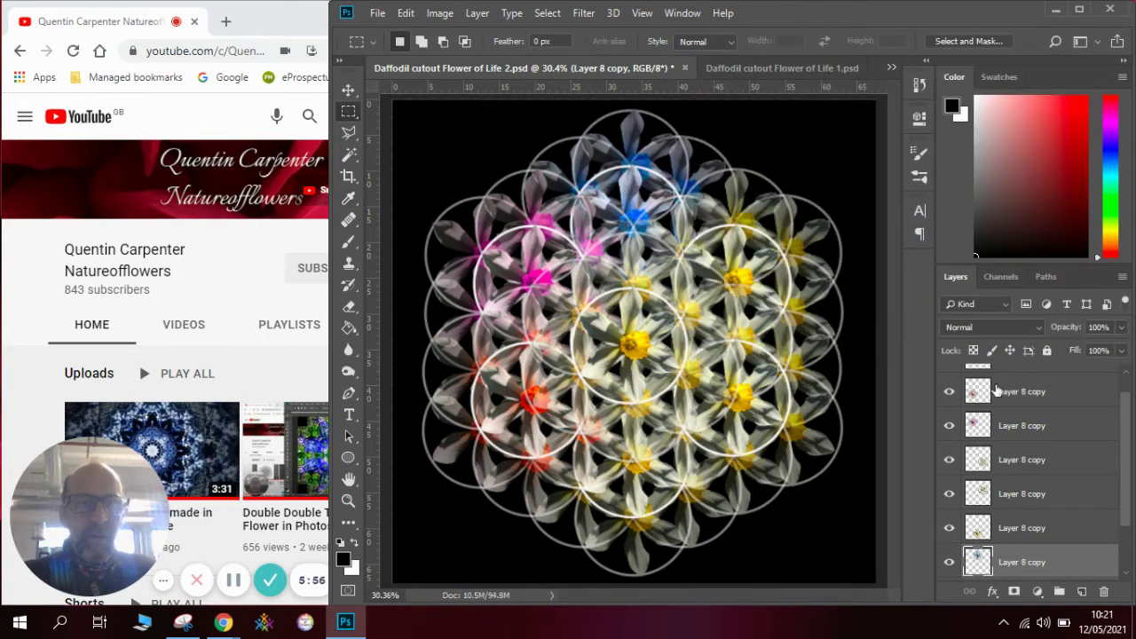
# Shift another Layer 8 copy's hue to about +60, turning its daffodils green.
pyautogui.click(1037, 499)
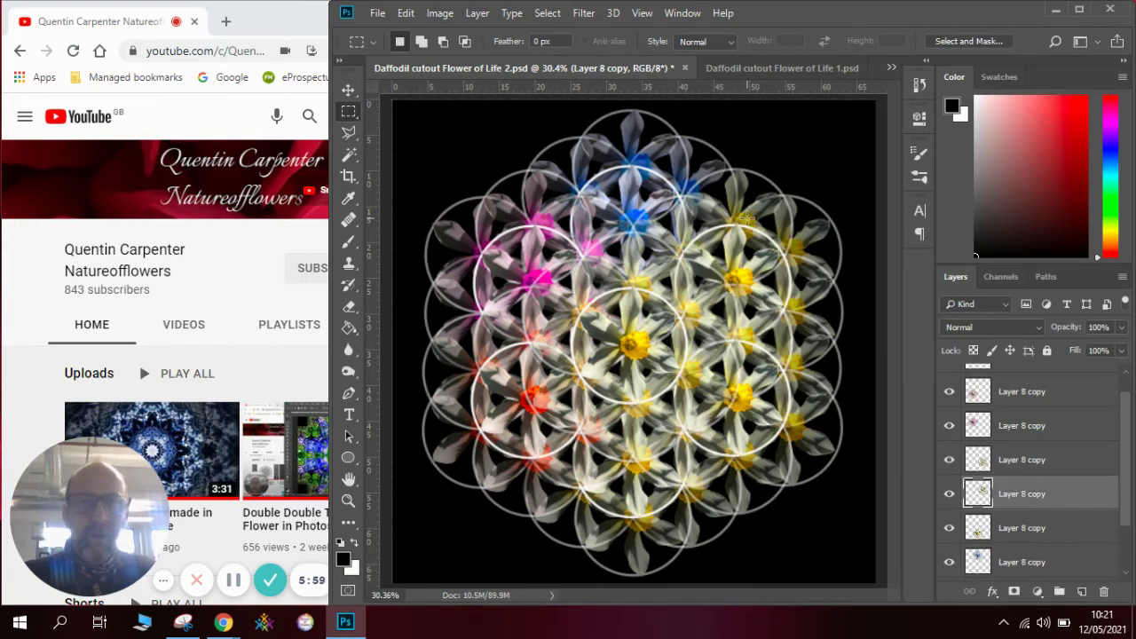
pyautogui.click(444, 13)
pyautogui.moveTo(473, 59)
pyautogui.click(685, 144)
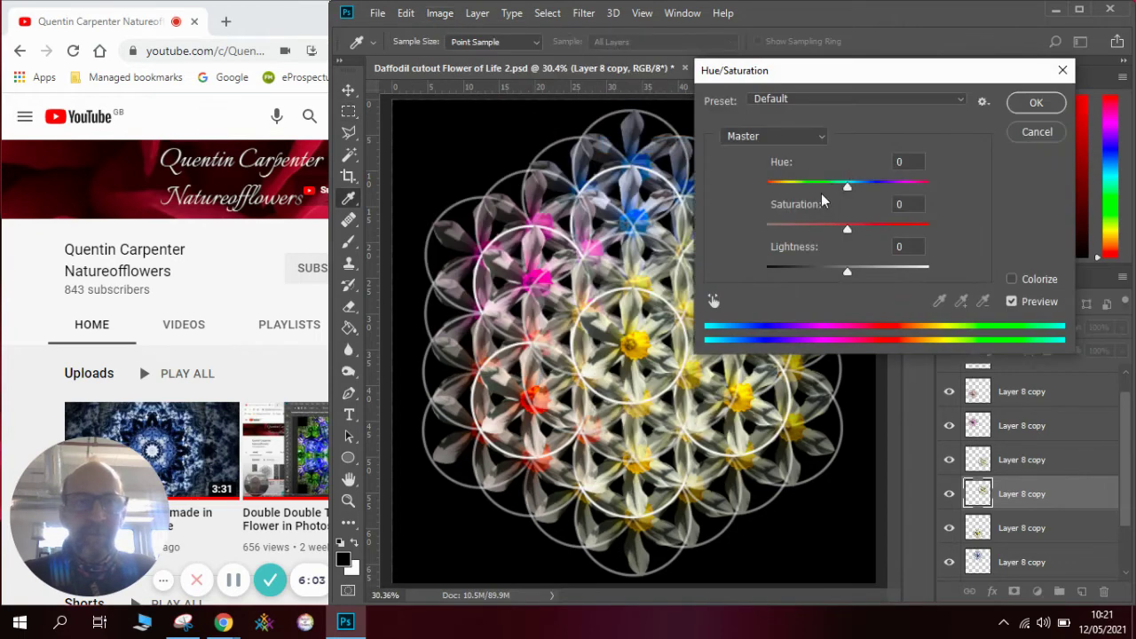
pyautogui.moveTo(847, 186); pyautogui.dragTo(825, 188)
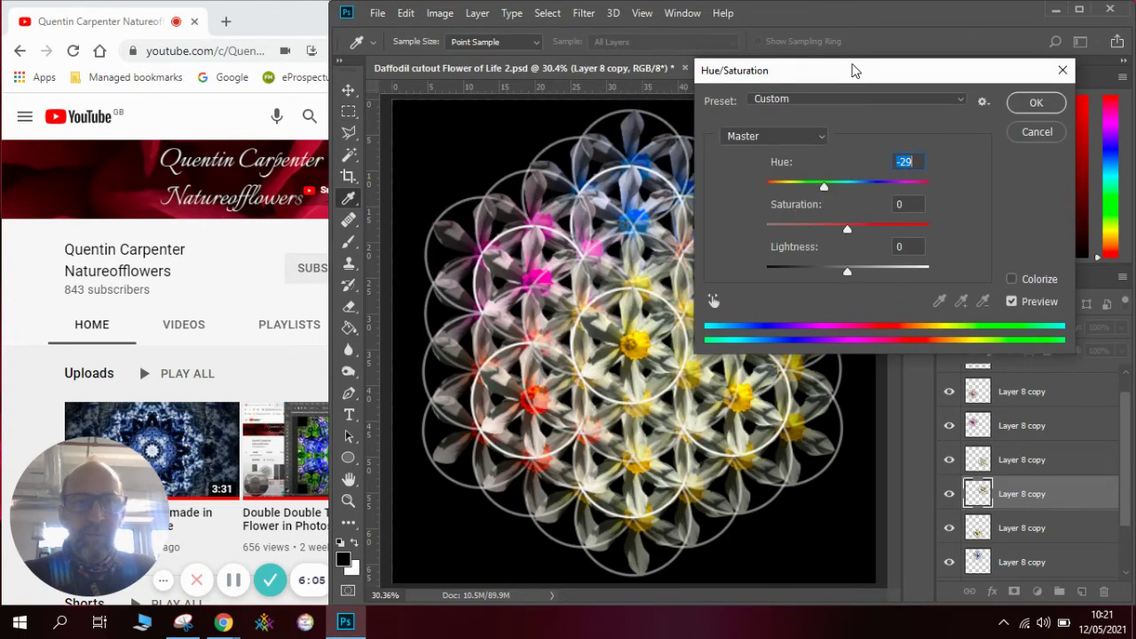
pyautogui.moveTo(845, 83); pyautogui.dragTo(941, 199)
pyautogui.moveTo(919, 303); pyautogui.dragTo(987, 307)
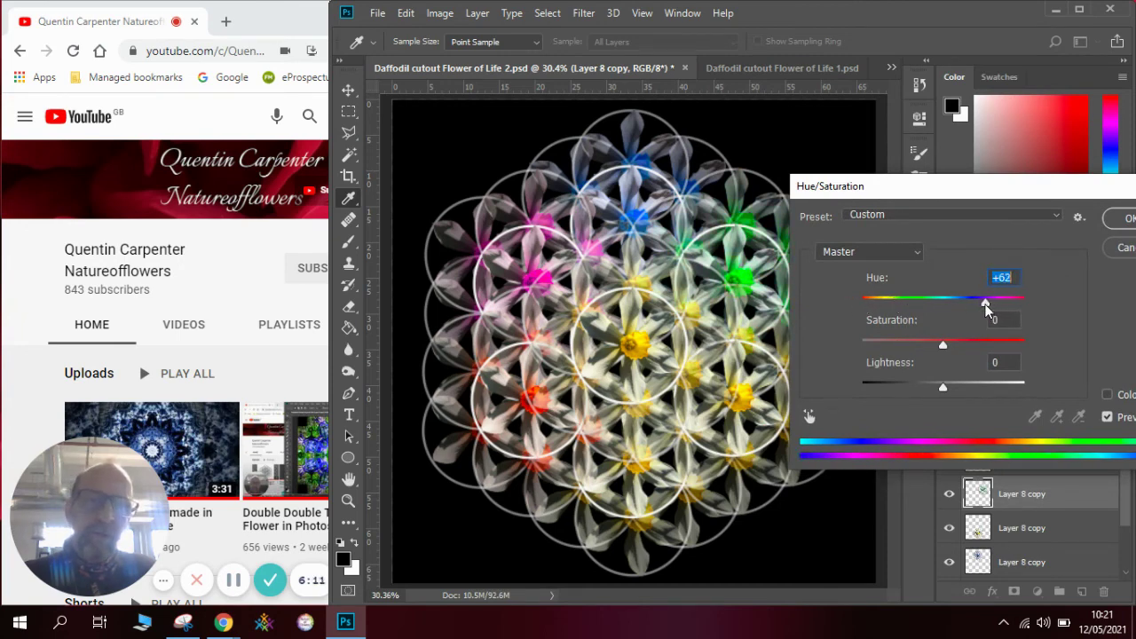
pyautogui.moveTo(965, 193); pyautogui.dragTo(845, 82)
pyautogui.click(1009, 106)
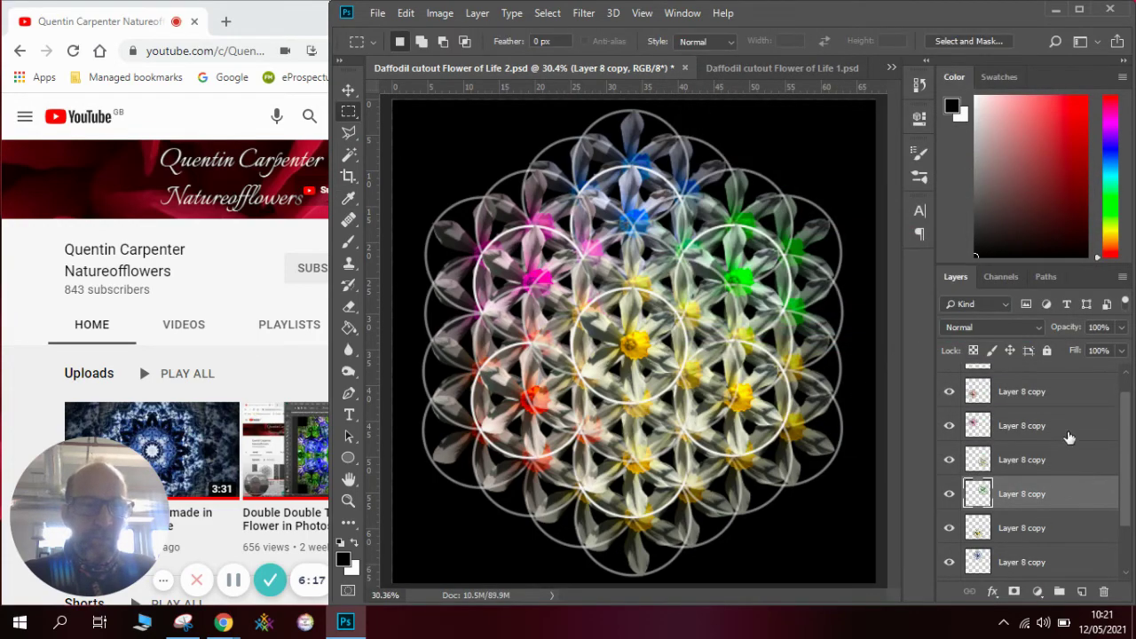
# Give the next Layer 8 copy a hue of -21 so its daffodils turn orange.
pyautogui.click(1062, 529)
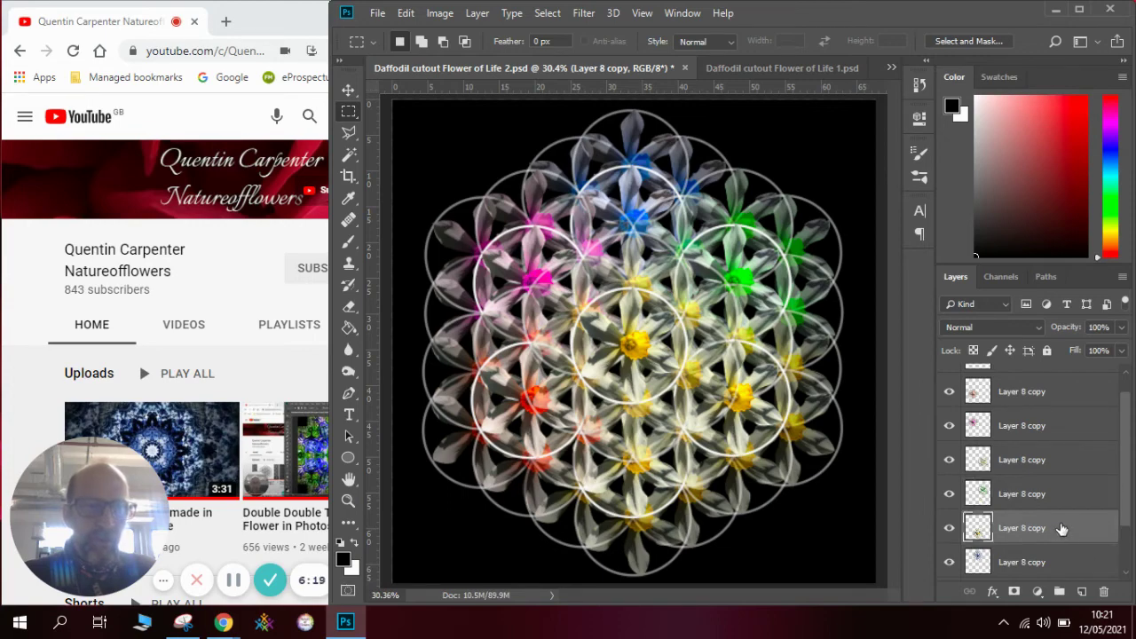
pyautogui.click(441, 15)
pyautogui.moveTo(475, 57)
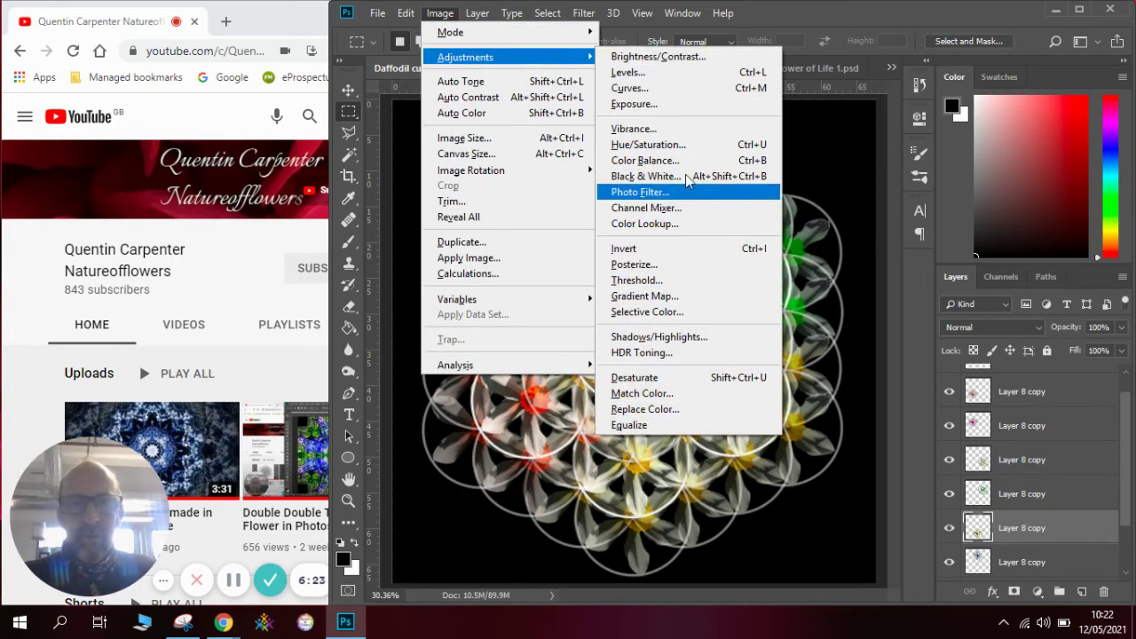
pyautogui.click(679, 145)
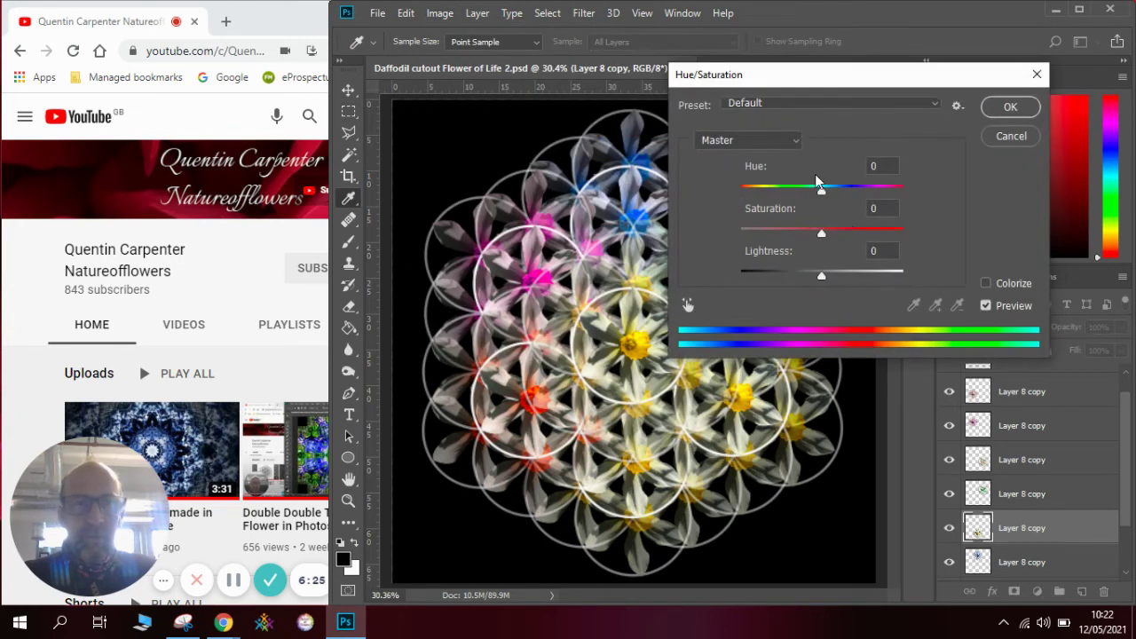
pyautogui.moveTo(819, 192); pyautogui.dragTo(804, 195)
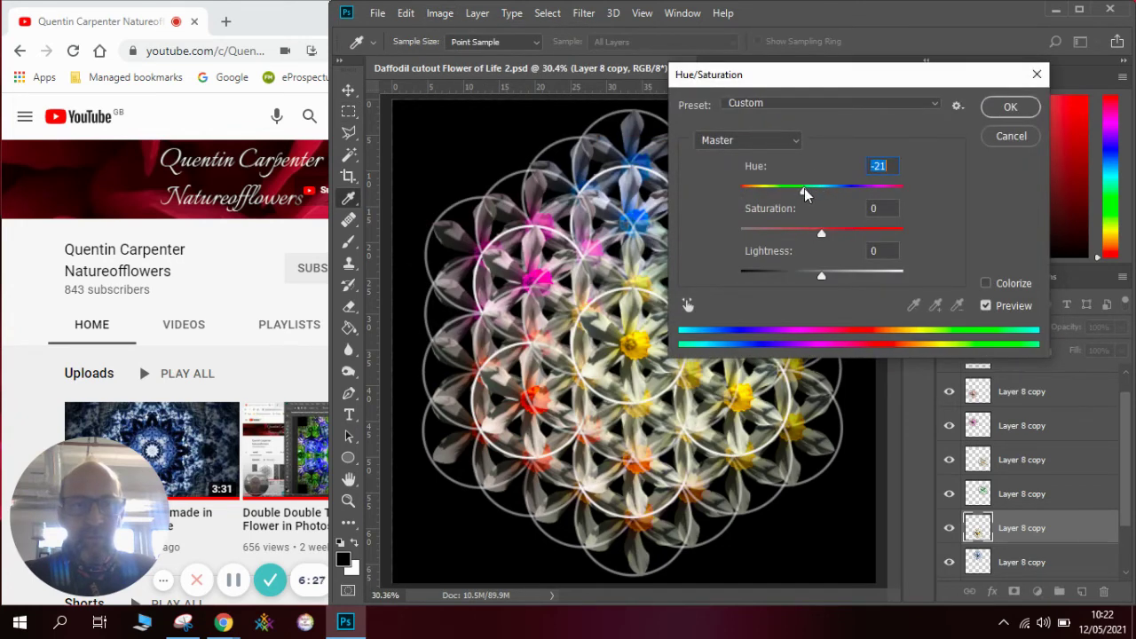
pyautogui.click(1011, 107)
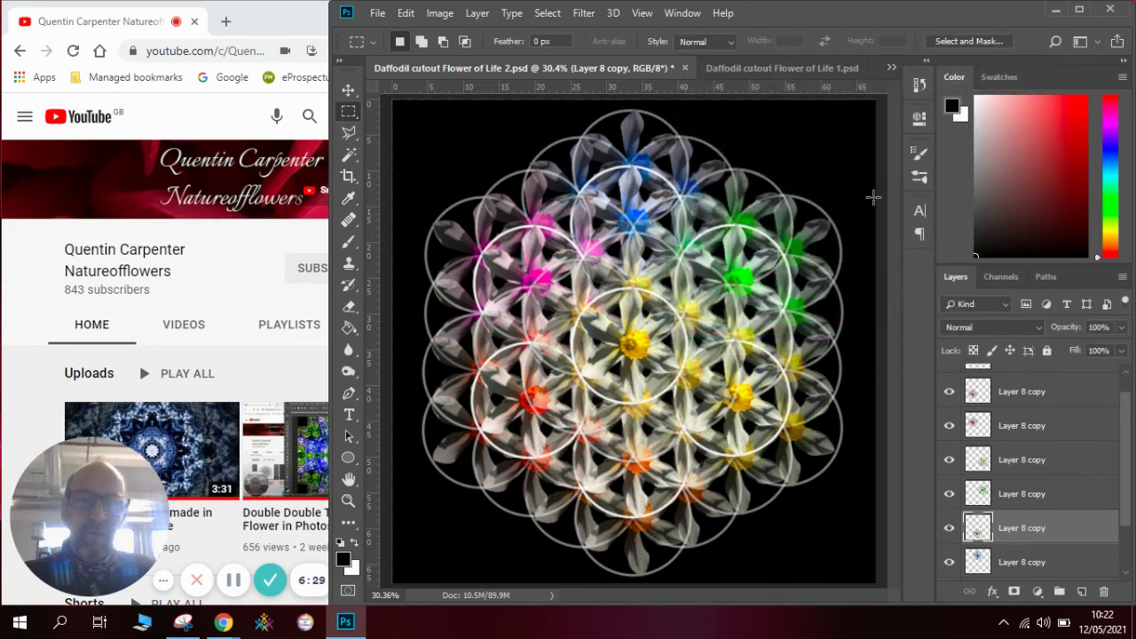
pyautogui.scroll(1, 1046, 417)
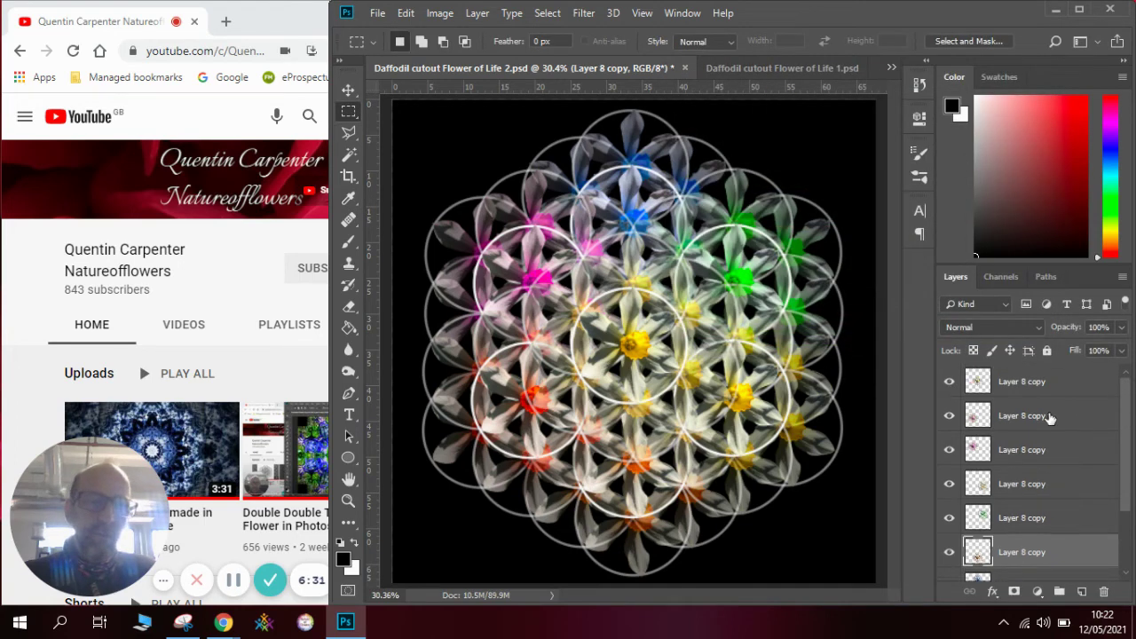
pyautogui.click(1048, 394)
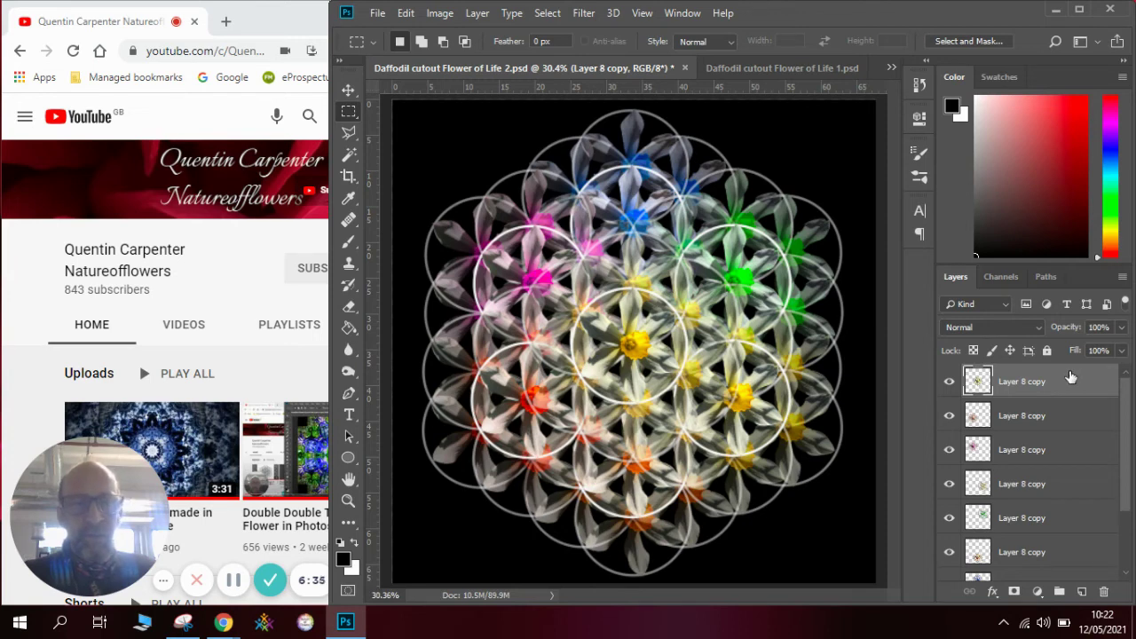
# Apply Hue/Saturation with Saturation -100 to the top Layer 8 copy, turning the centre daffodils grey.
pyautogui.click(435, 15)
pyautogui.moveTo(497, 57)
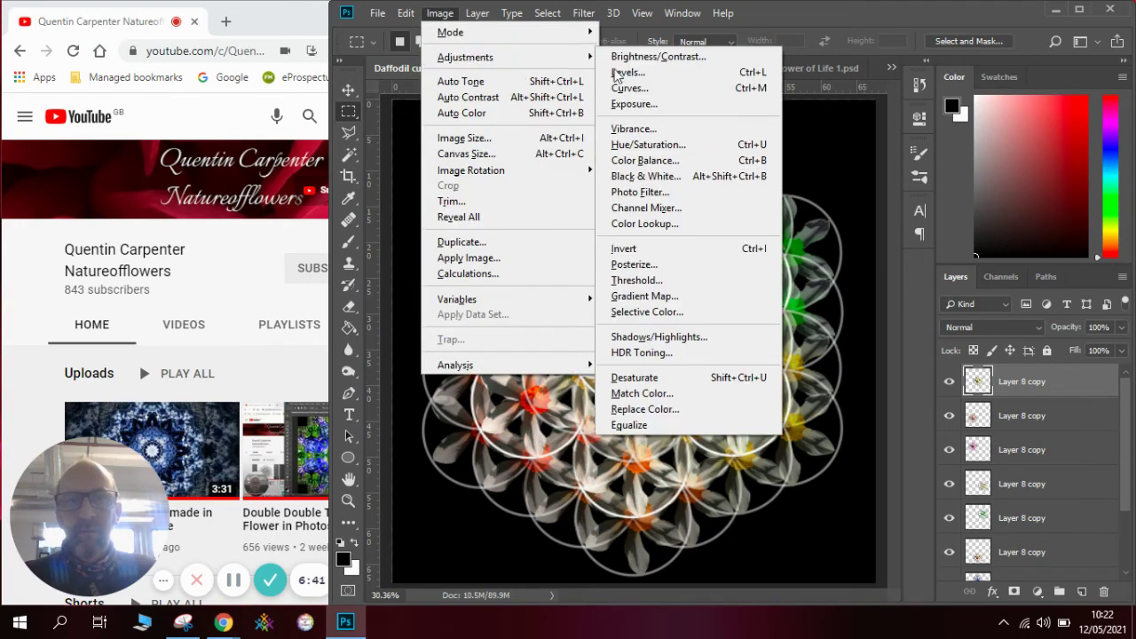
pyautogui.click(672, 147)
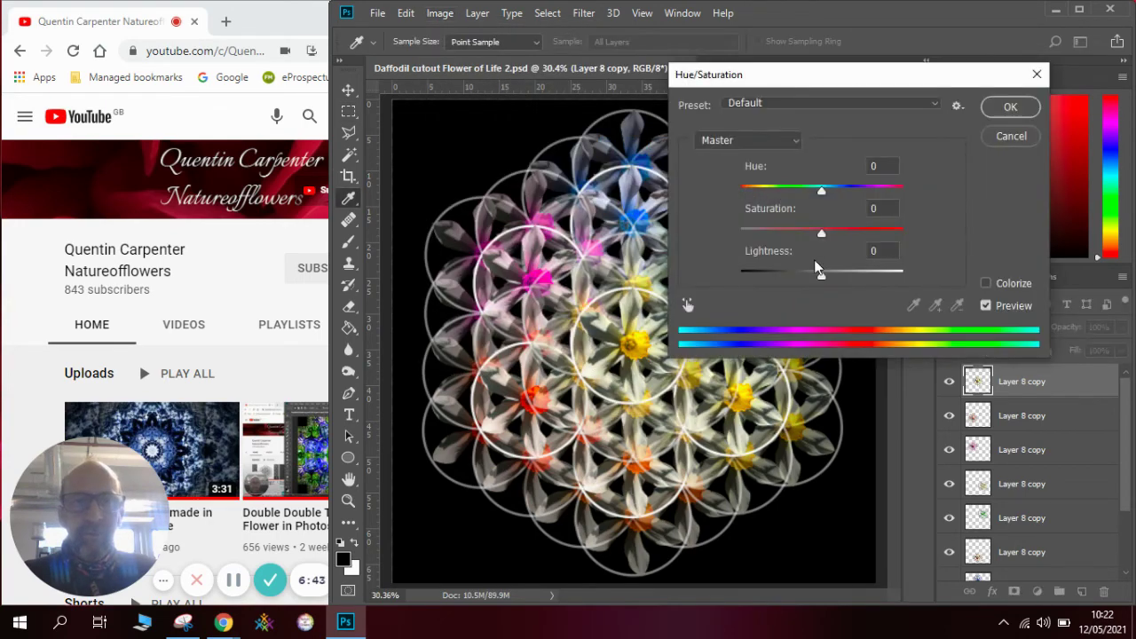
pyautogui.moveTo(821, 234); pyautogui.dragTo(729, 226)
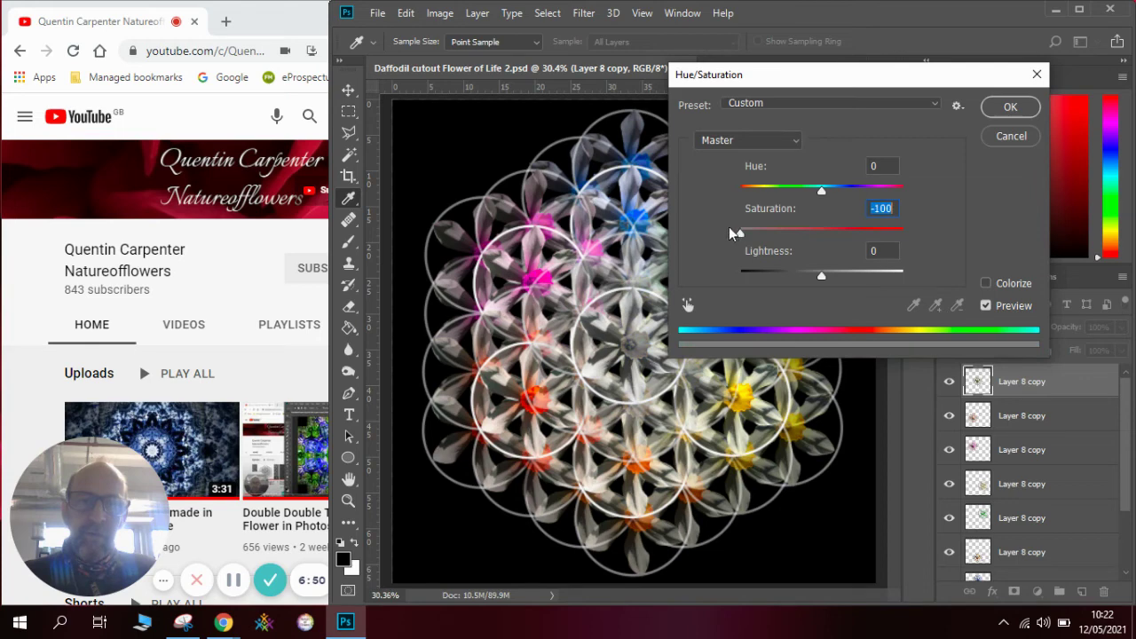
pyautogui.click(1007, 109)
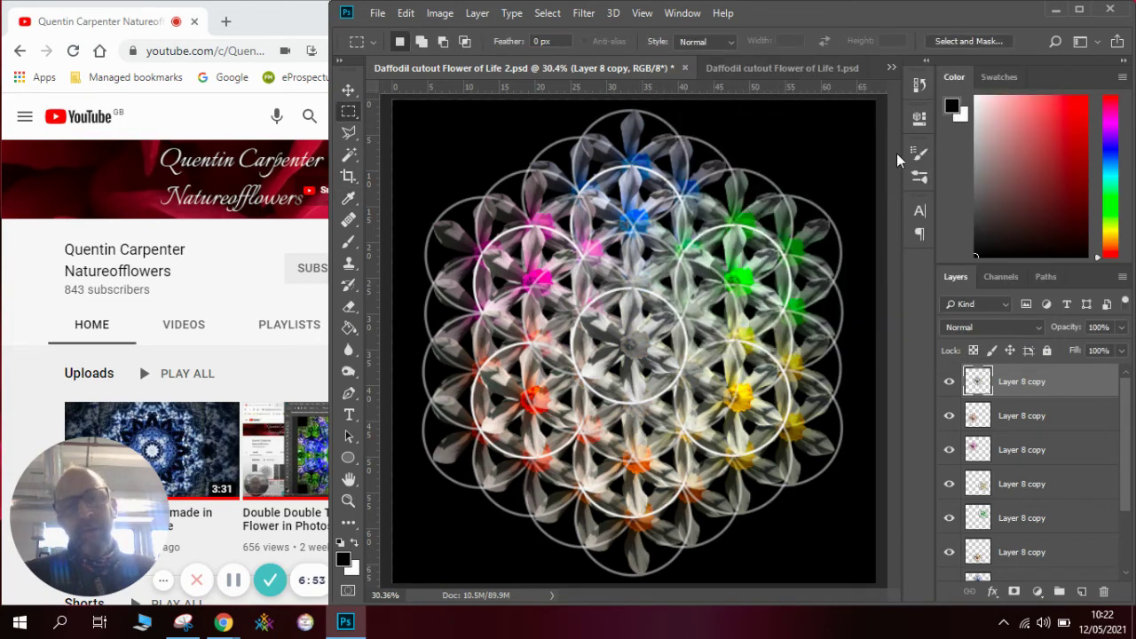